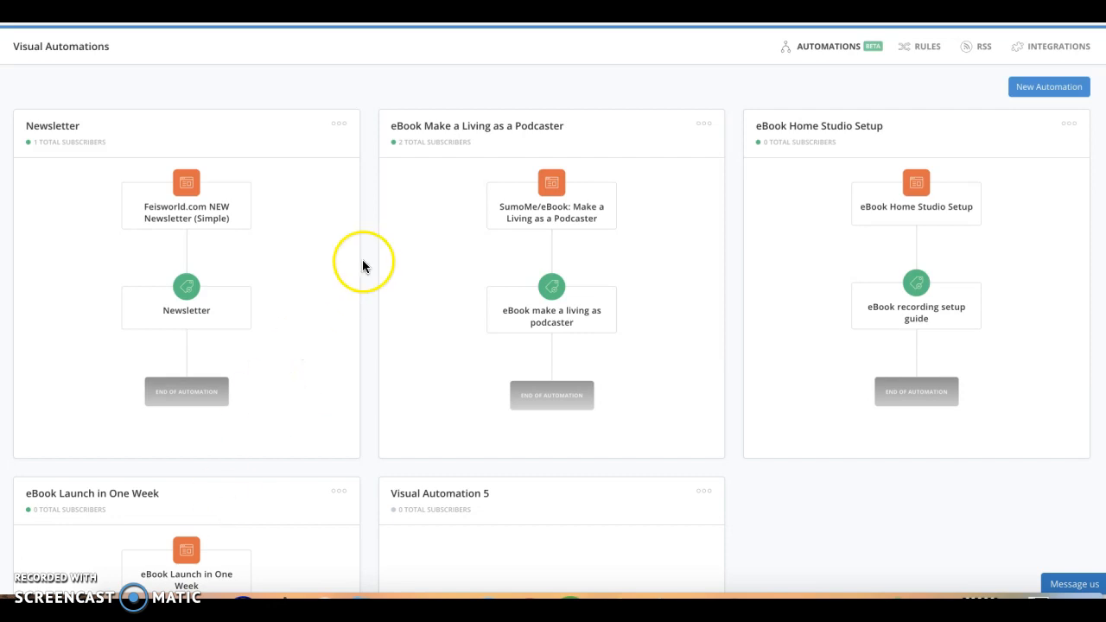
- Create a new visual automation that starts when a subscriber joins a form
scroll(415, 242, up, 1)
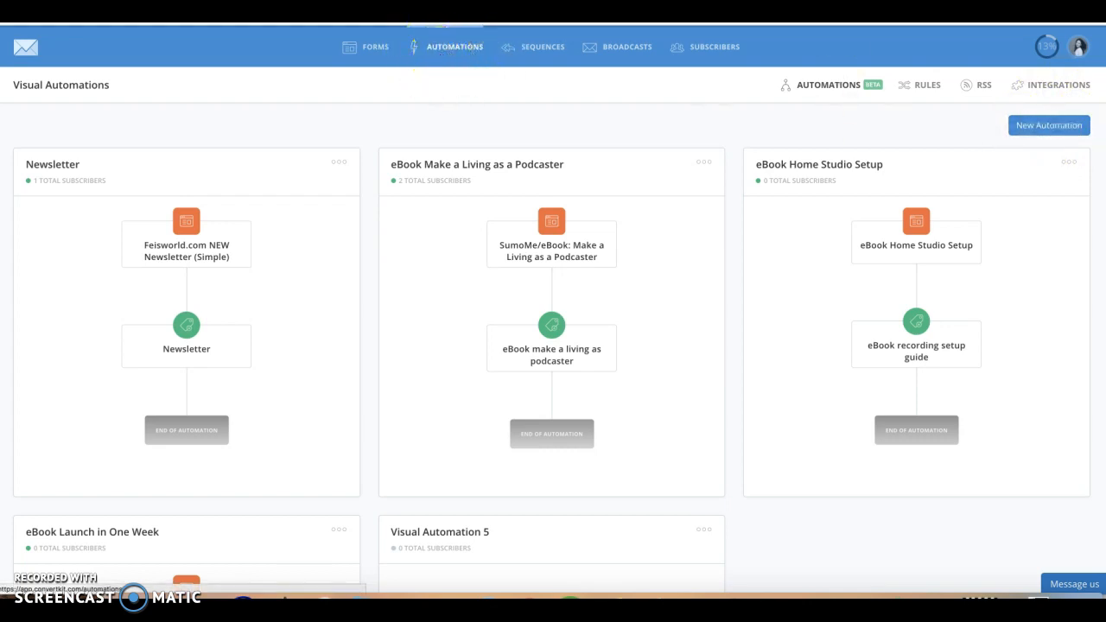
click(1063, 134)
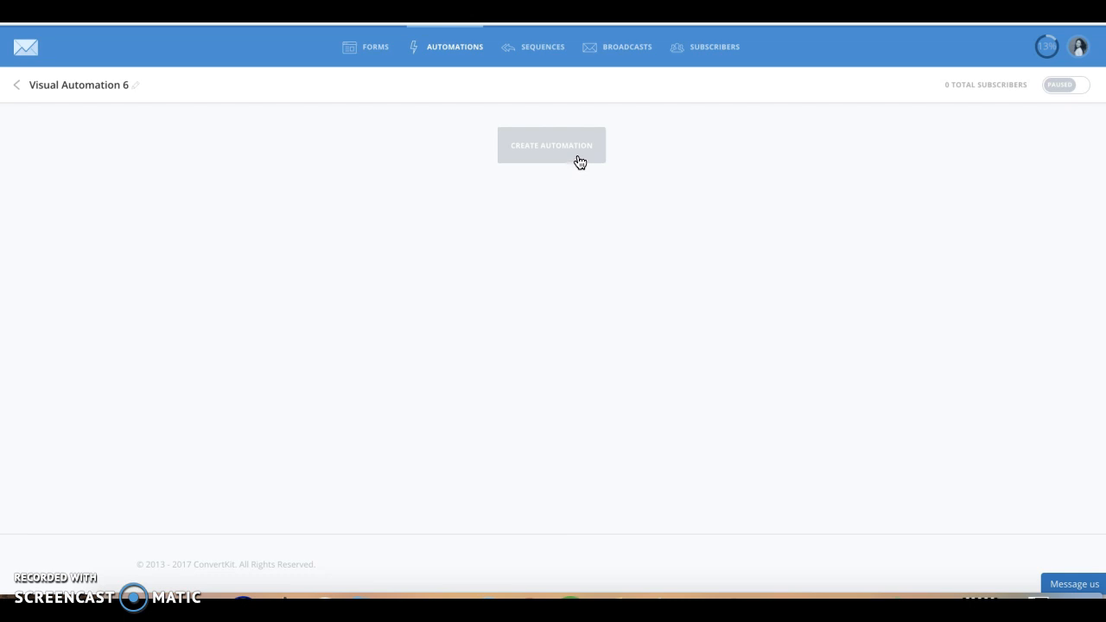
click(491, 215)
click(619, 223)
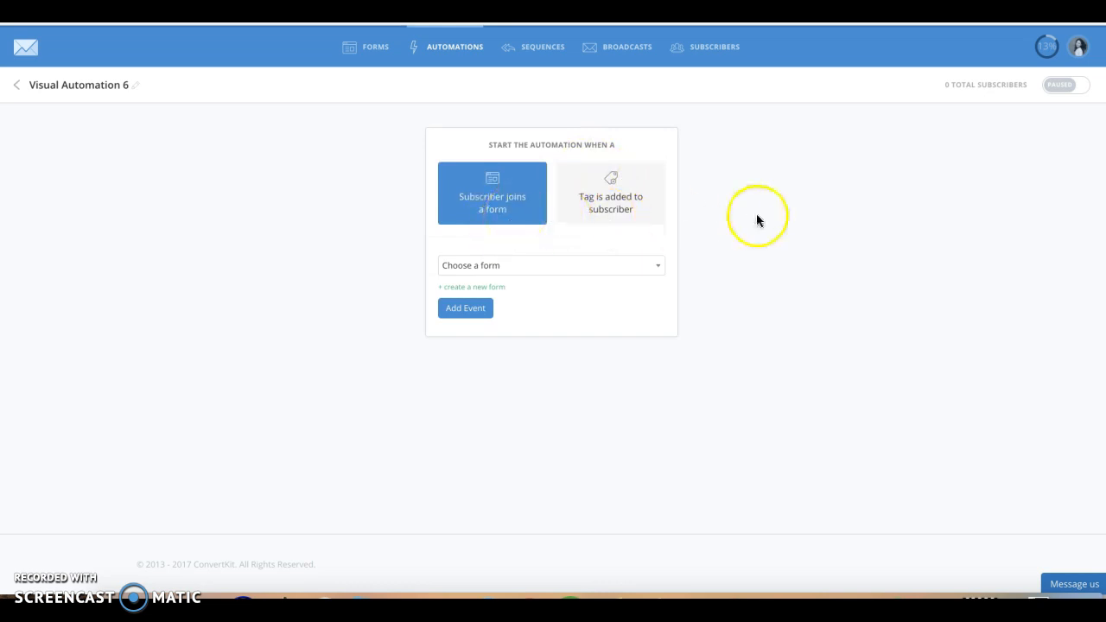
click(643, 219)
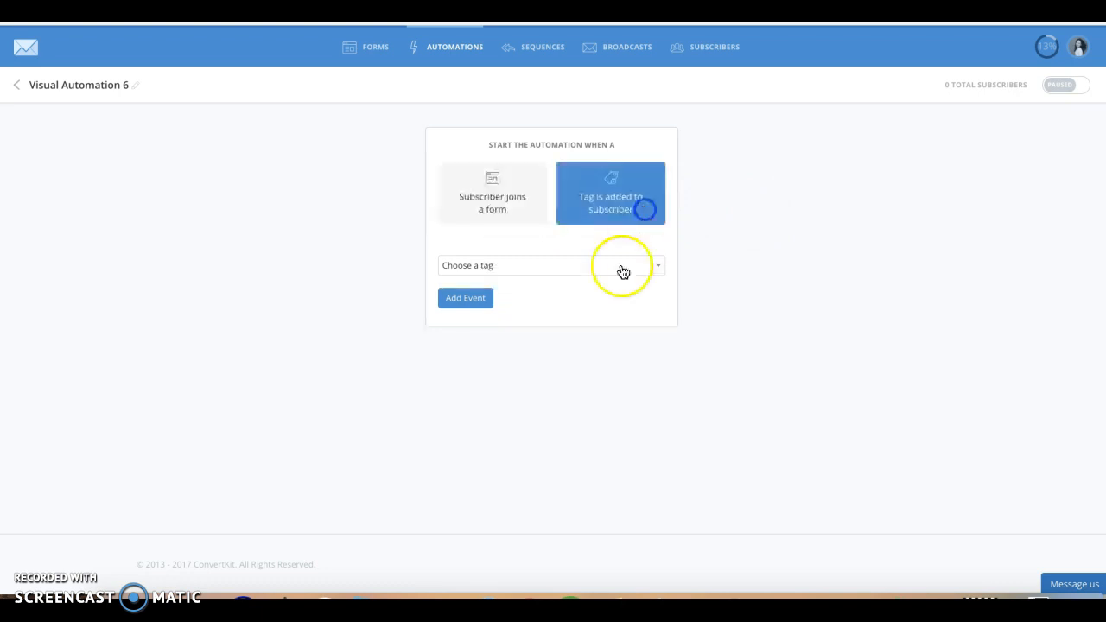
click(597, 269)
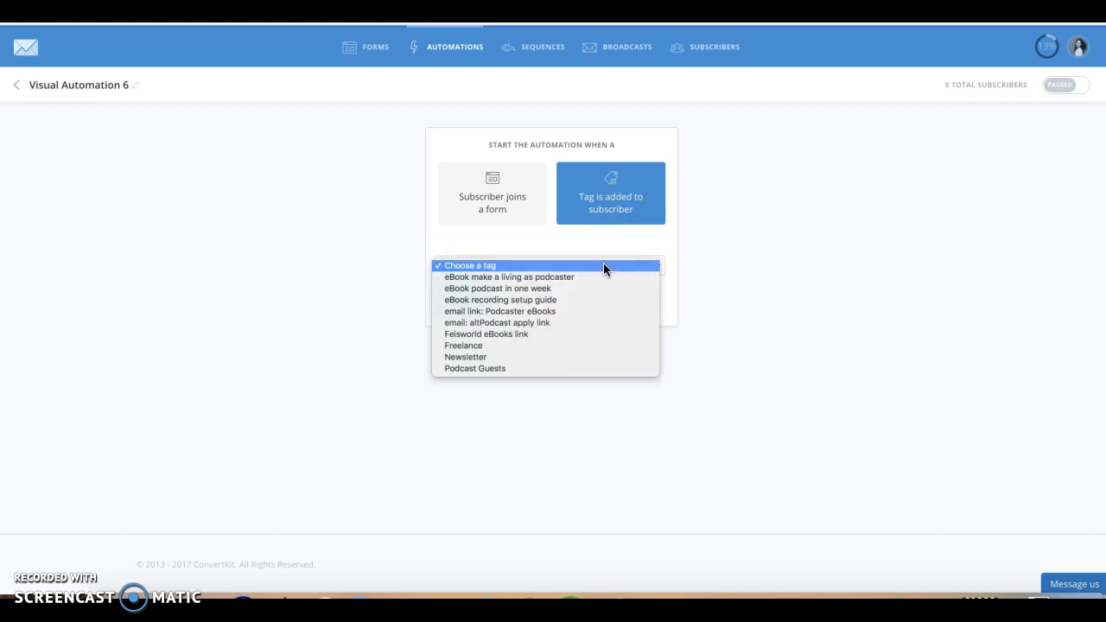
click(603, 266)
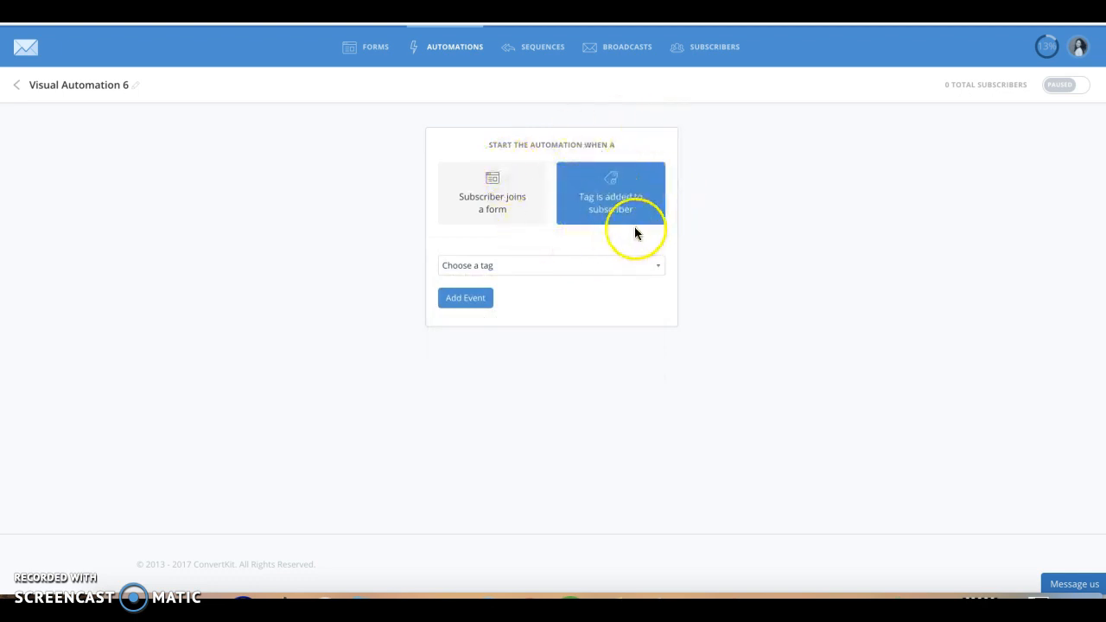
click(493, 219)
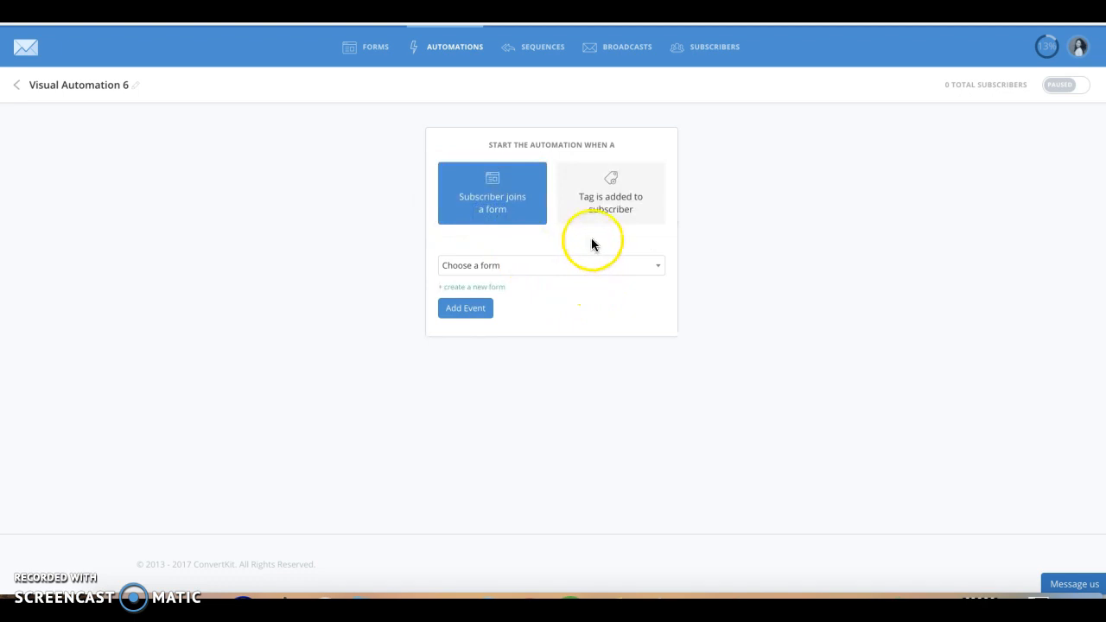
click(515, 212)
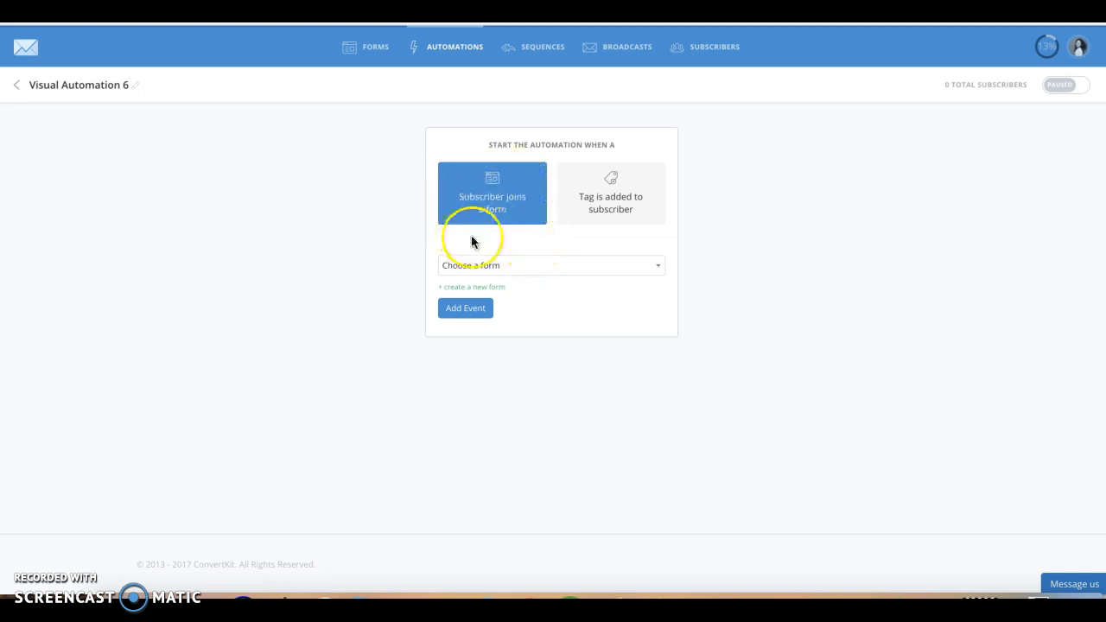
click(523, 266)
click(526, 265)
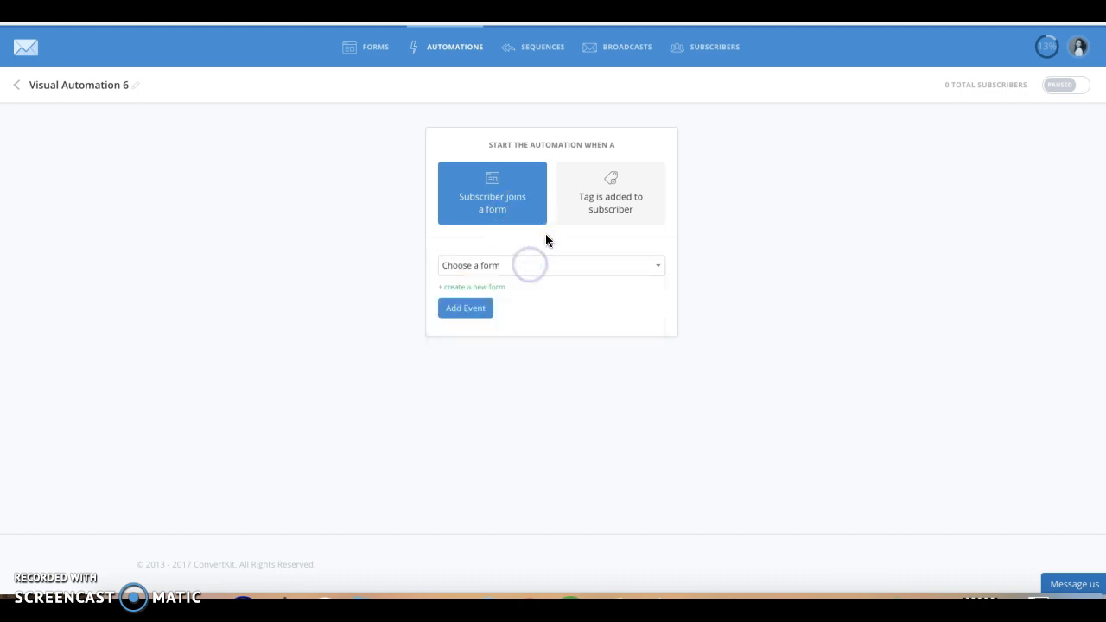
- Create a new form for the trigger, choosing the Form type and the two-column style with an image
click(501, 290)
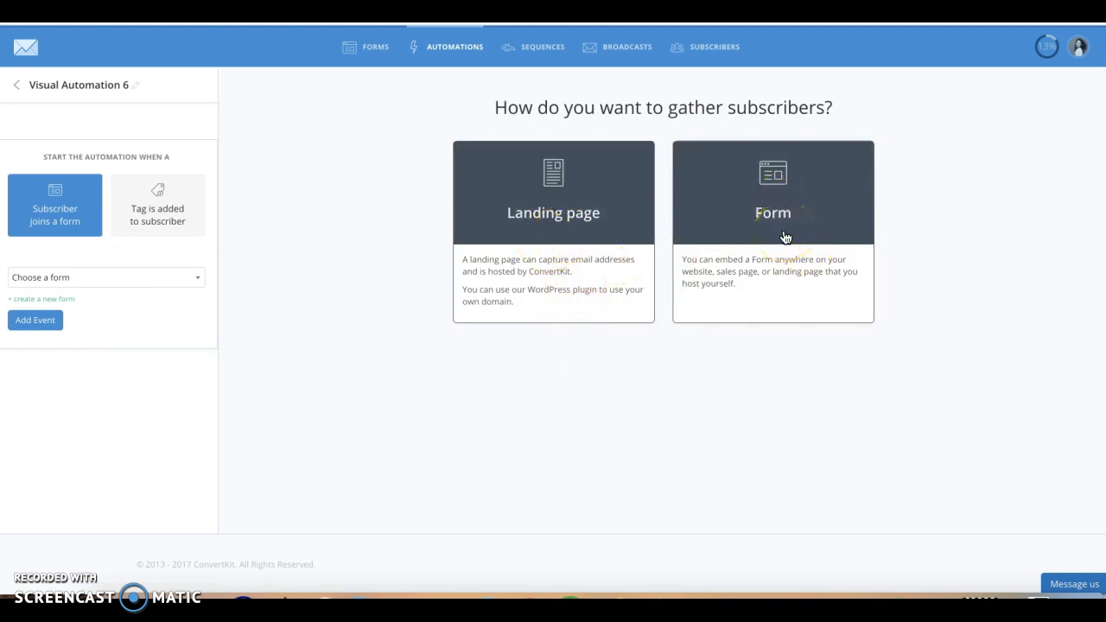
click(809, 234)
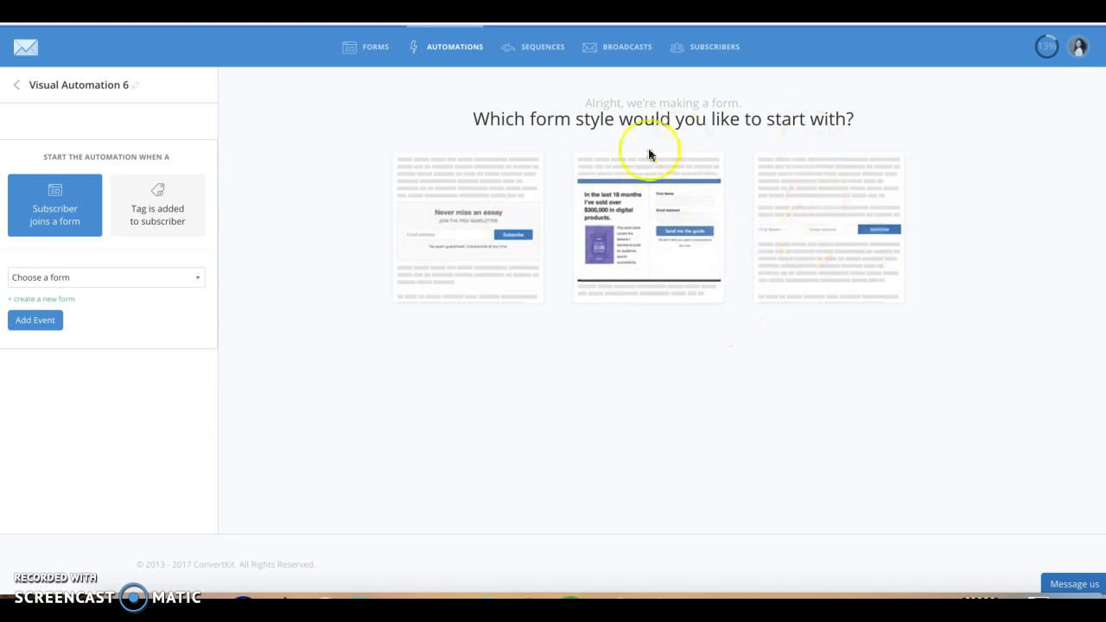
click(667, 256)
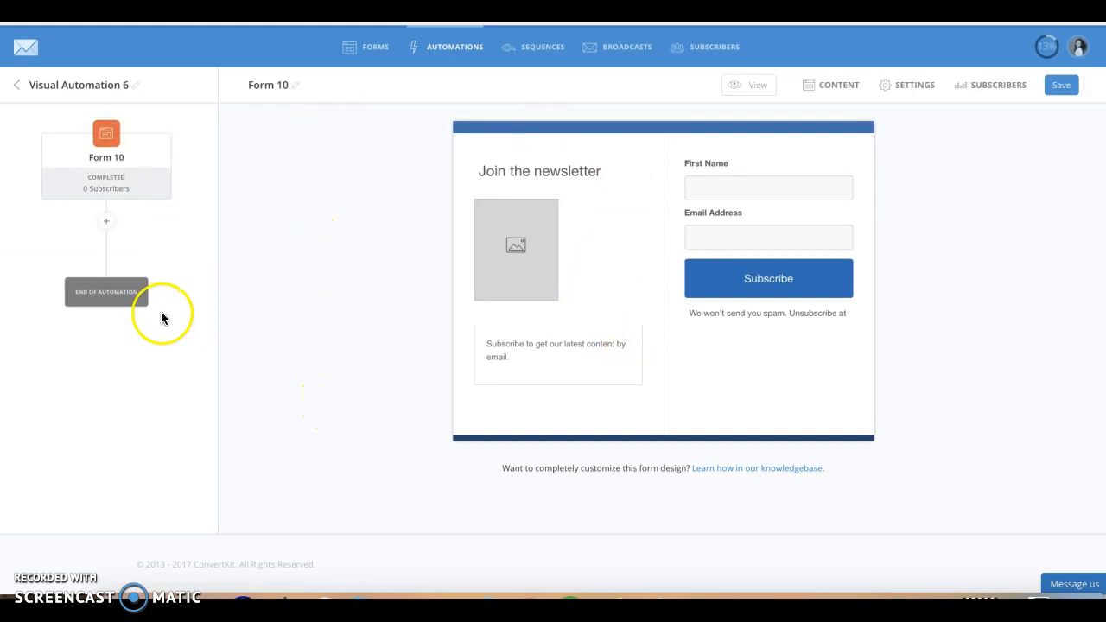
- Rename the form to Test Form and save it
click(292, 89)
triple_click(281, 84)
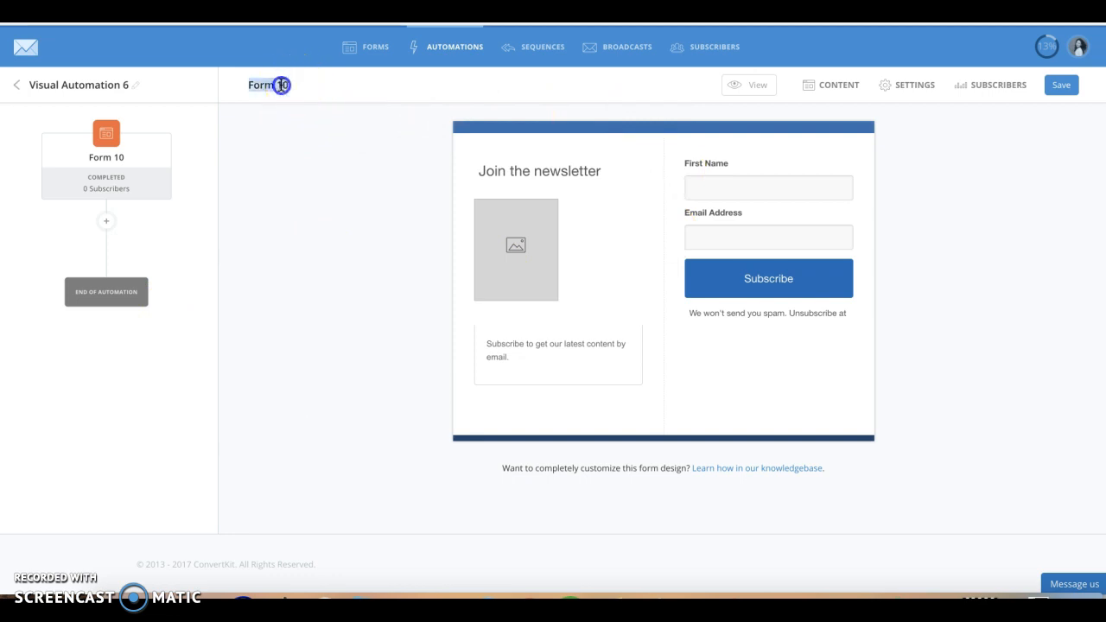
text(Teest F)
key(BackSpace)
key(BackSpace)
key(BackSpace)
key(BackSpace)
key(BackSpace)
text(st Form)
key(Return)
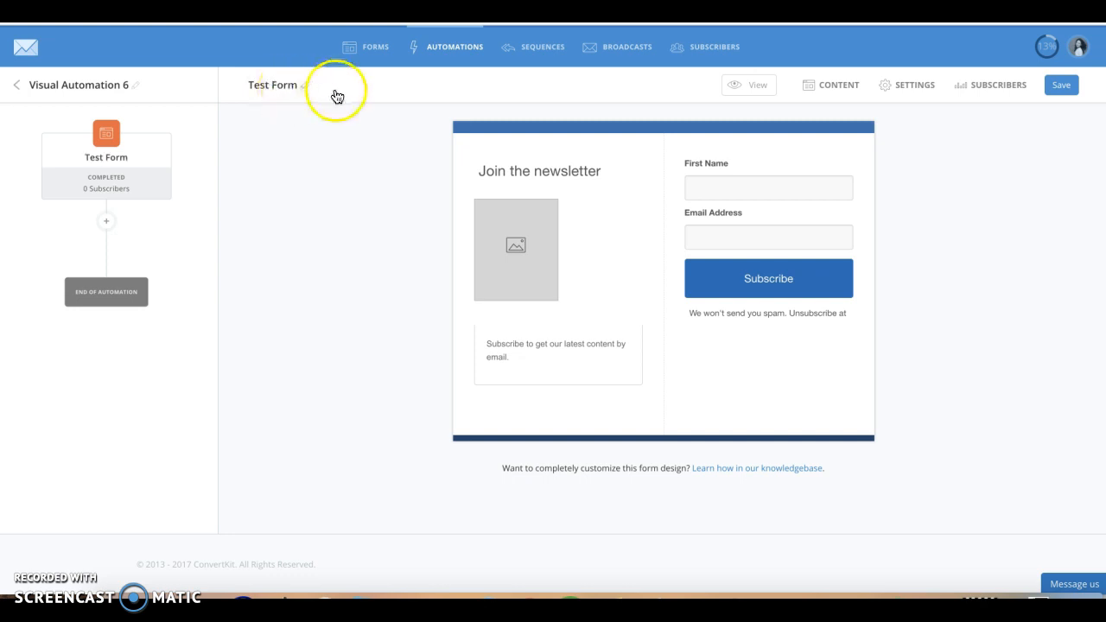
click(1061, 84)
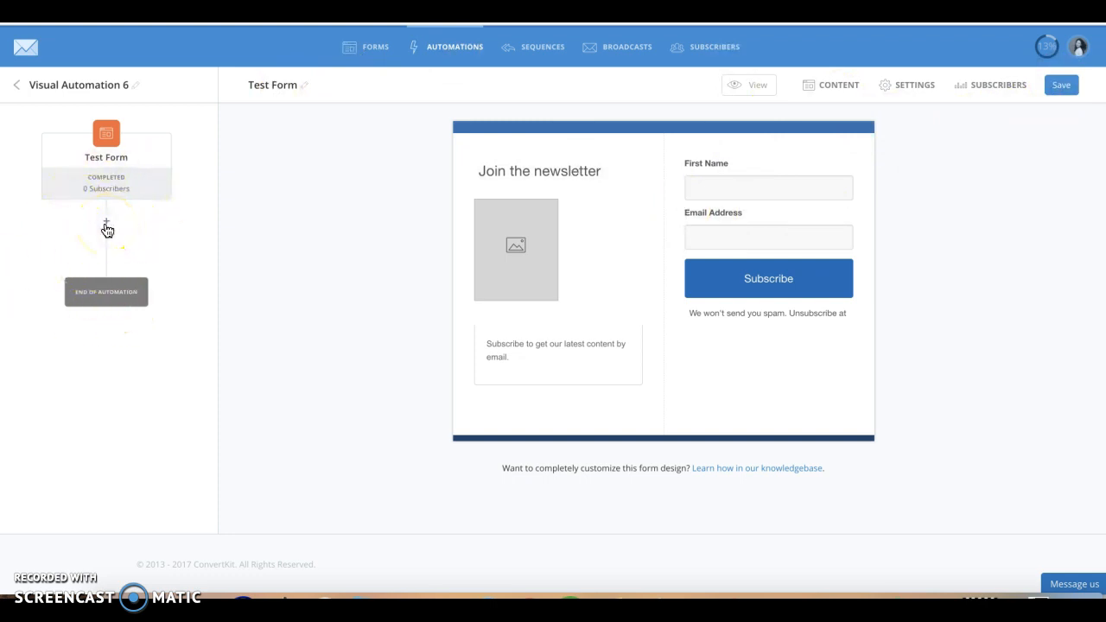
- Start a new step below Test Form, view the event types, and choose Action as the step type
click(163, 295)
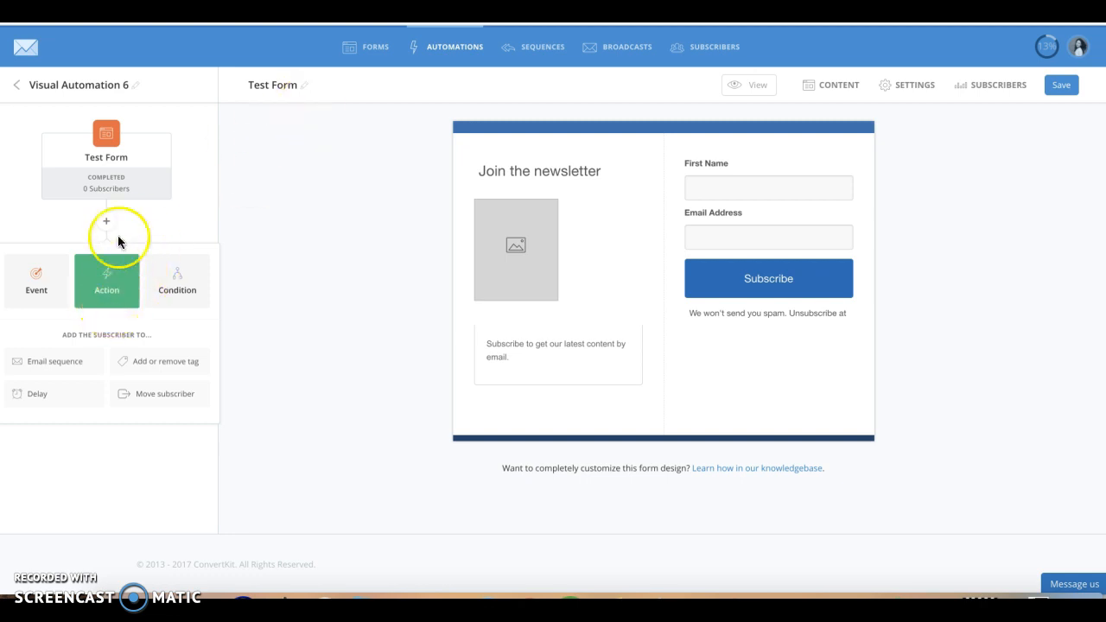
click(22, 284)
click(103, 283)
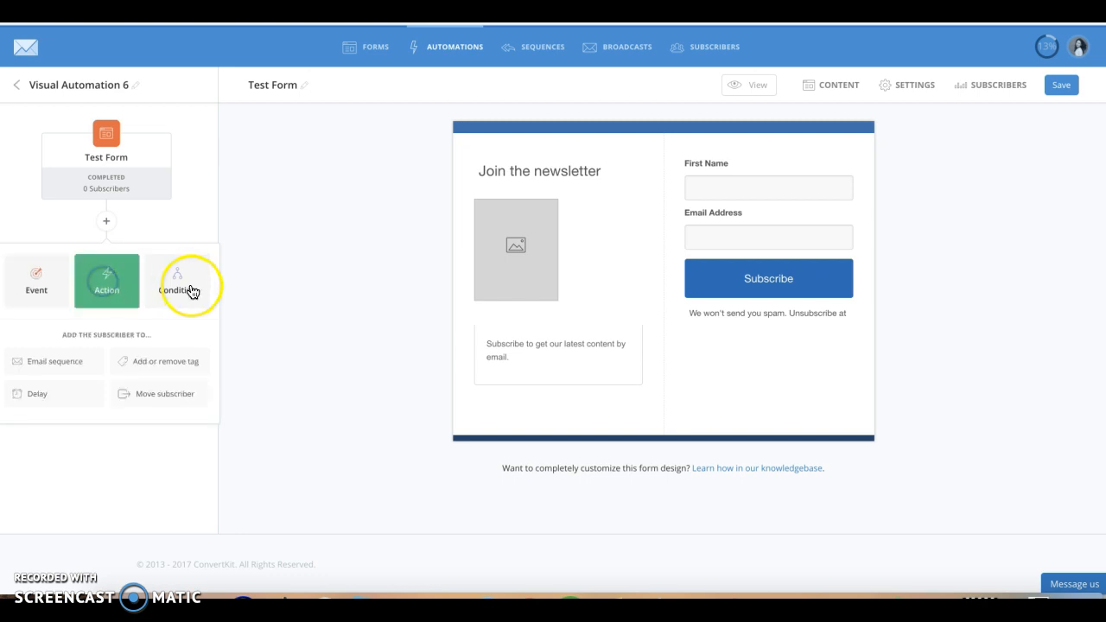
click(45, 293)
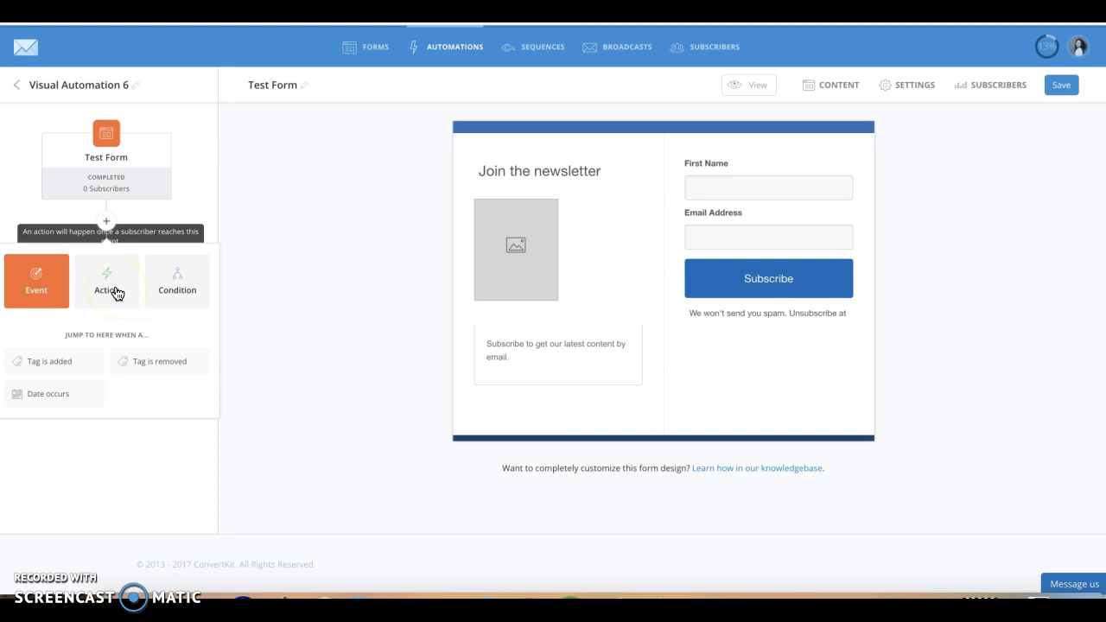
click(118, 294)
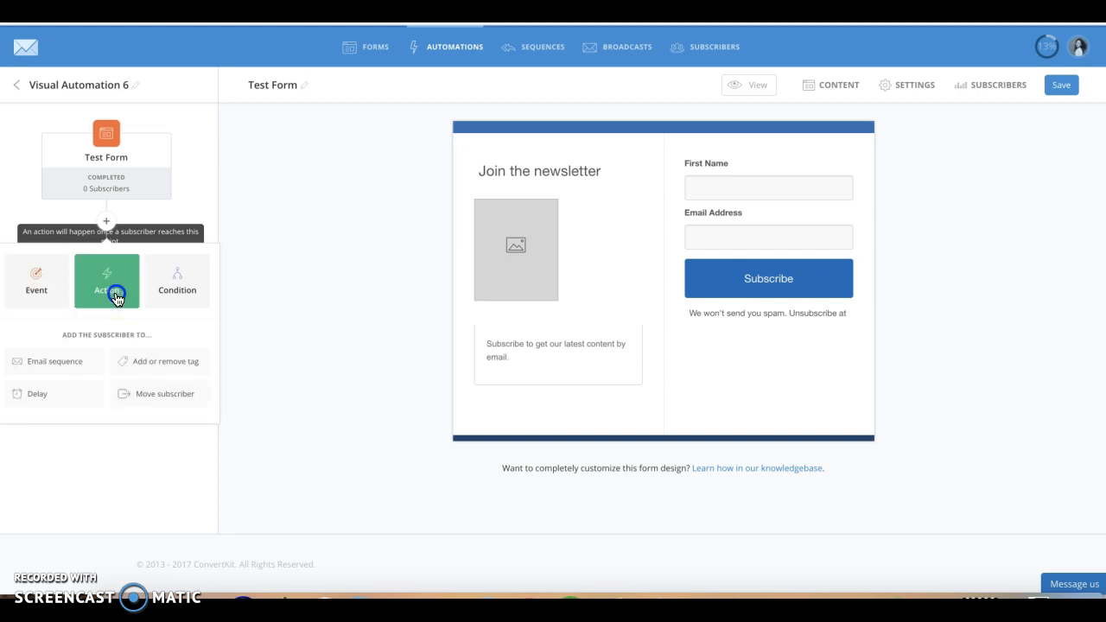
- Add an action that gives the subscriber the existing tag "eBook make a living as podcaster"
click(147, 370)
click(128, 339)
click(86, 343)
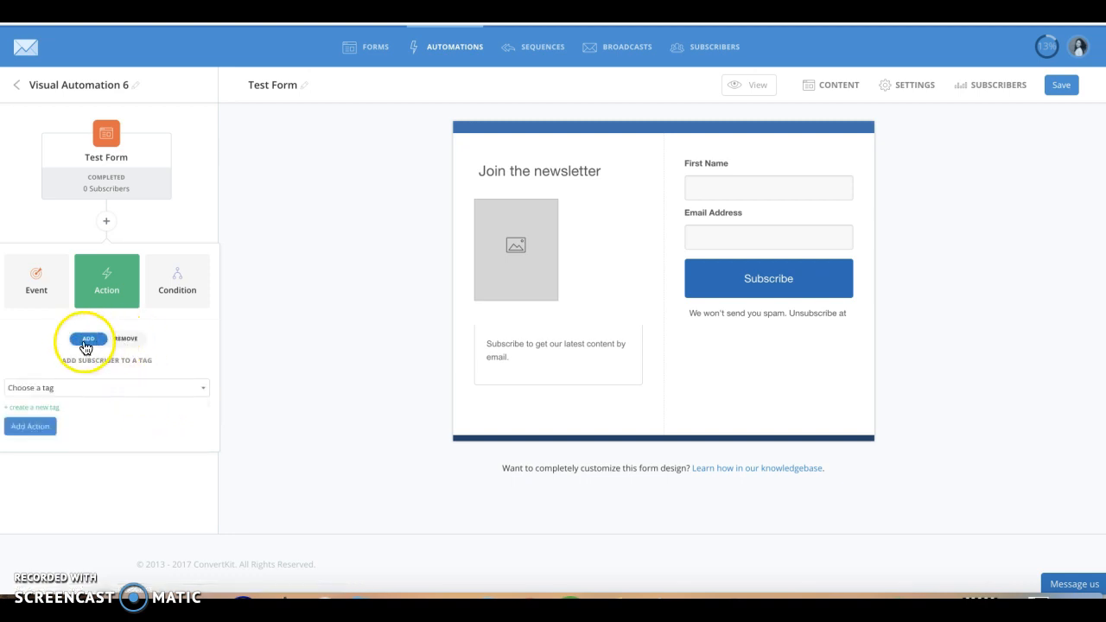
click(86, 393)
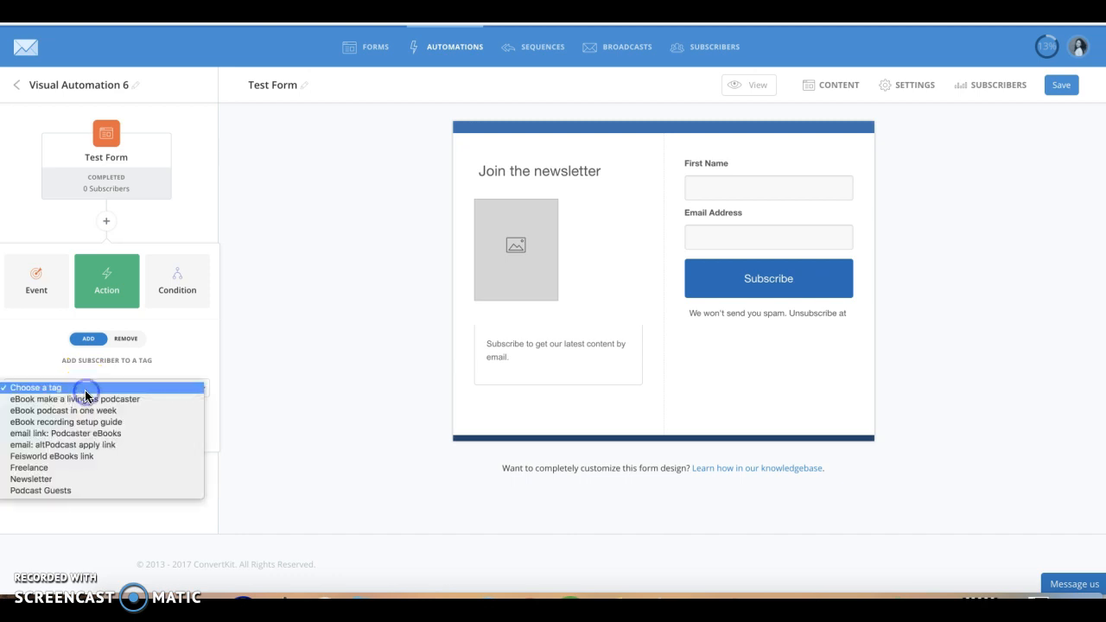
click(135, 388)
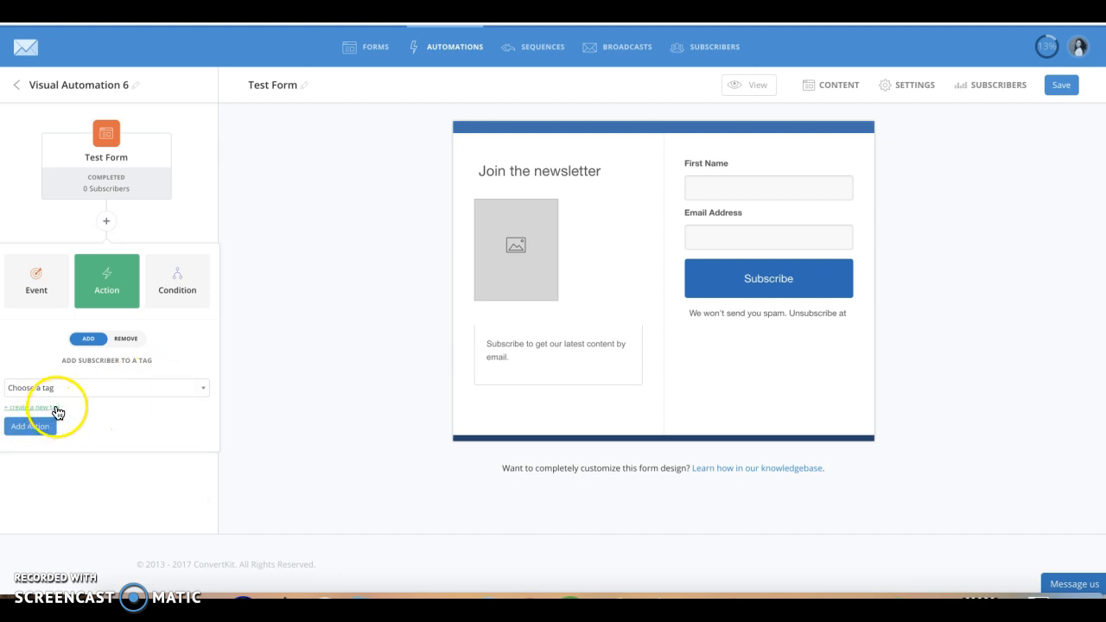
click(106, 390)
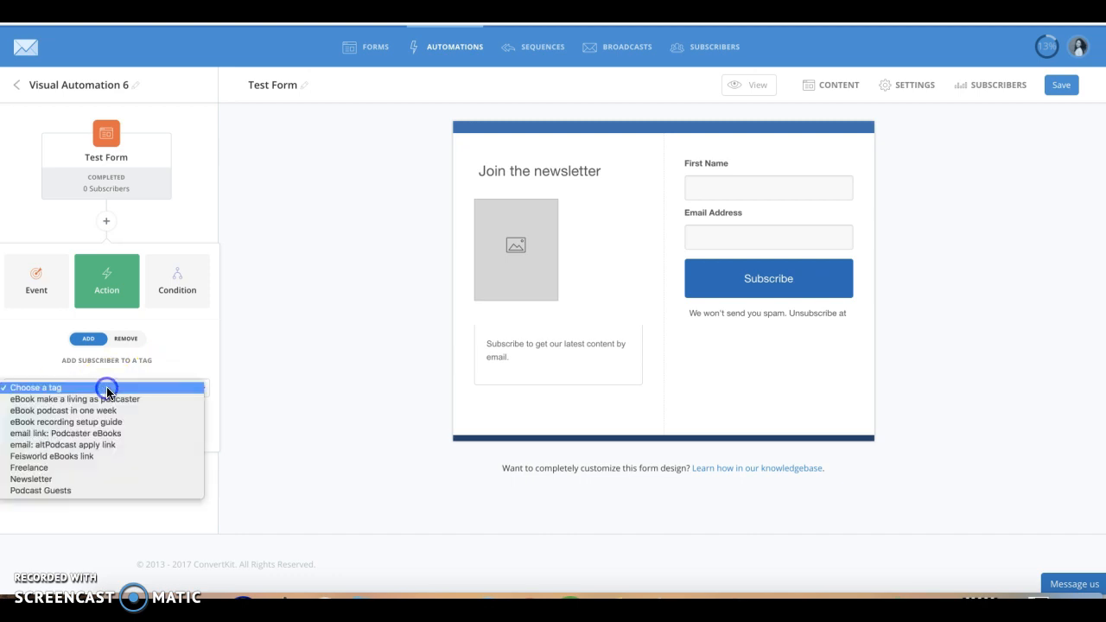
click(165, 399)
click(33, 428)
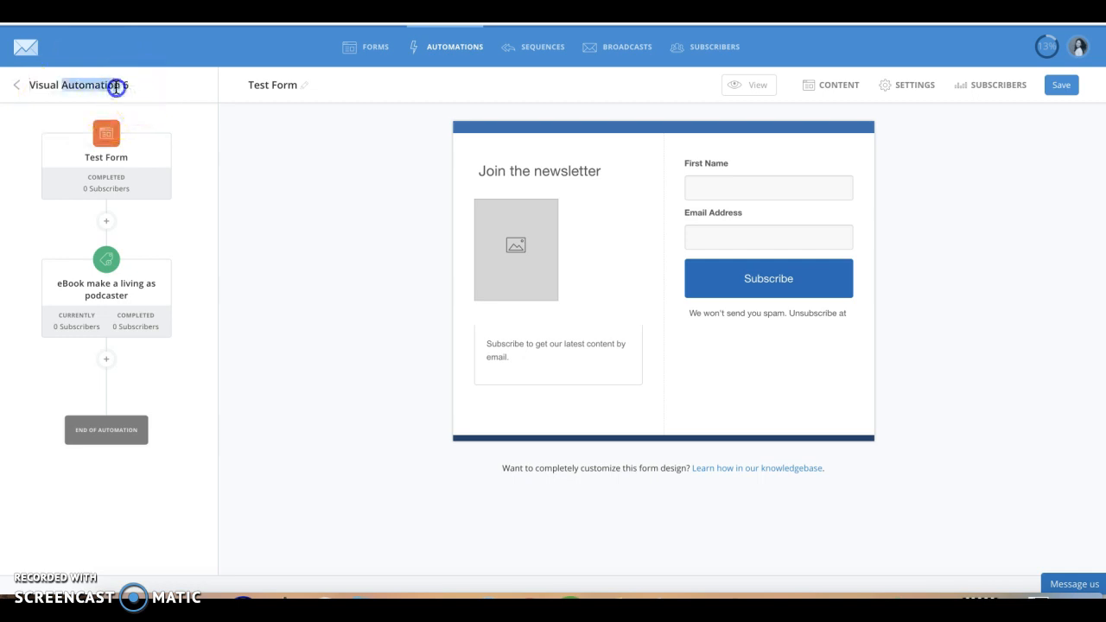
- Rename the automation to Test Automation and save the form
text(Test)
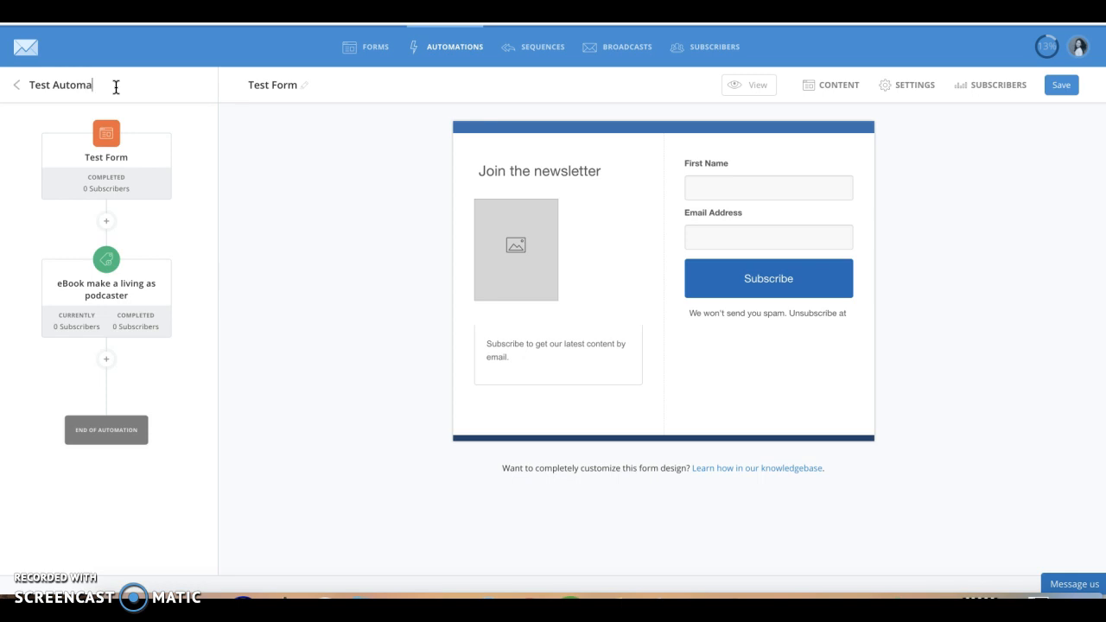
click(341, 168)
click(1062, 85)
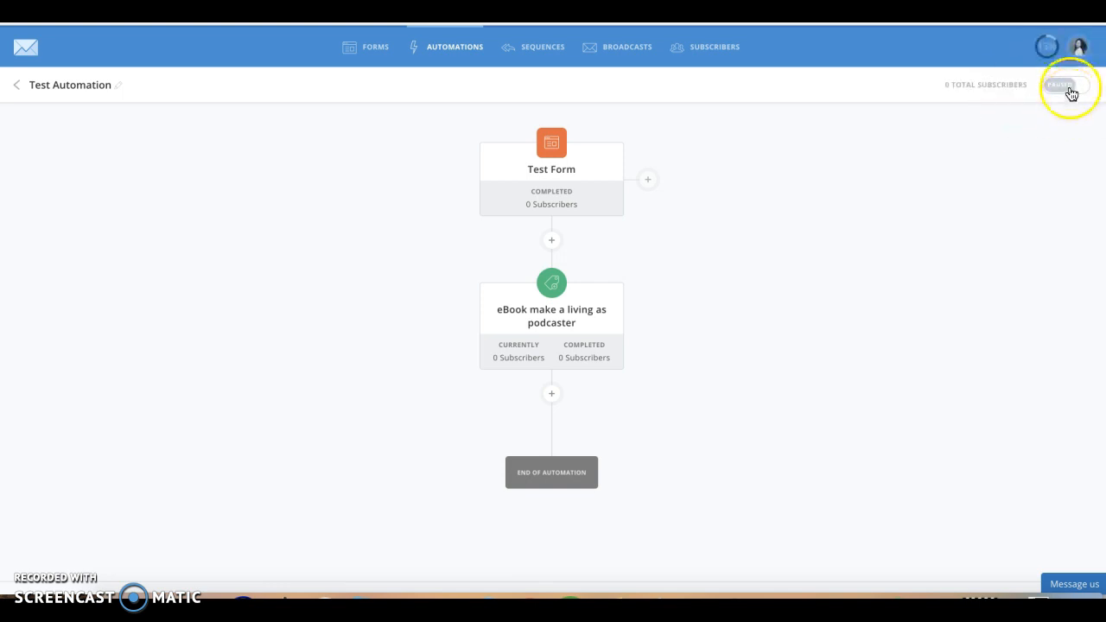
- Switch Test Automation from paused to active and confirm turning it on
click(1068, 90)
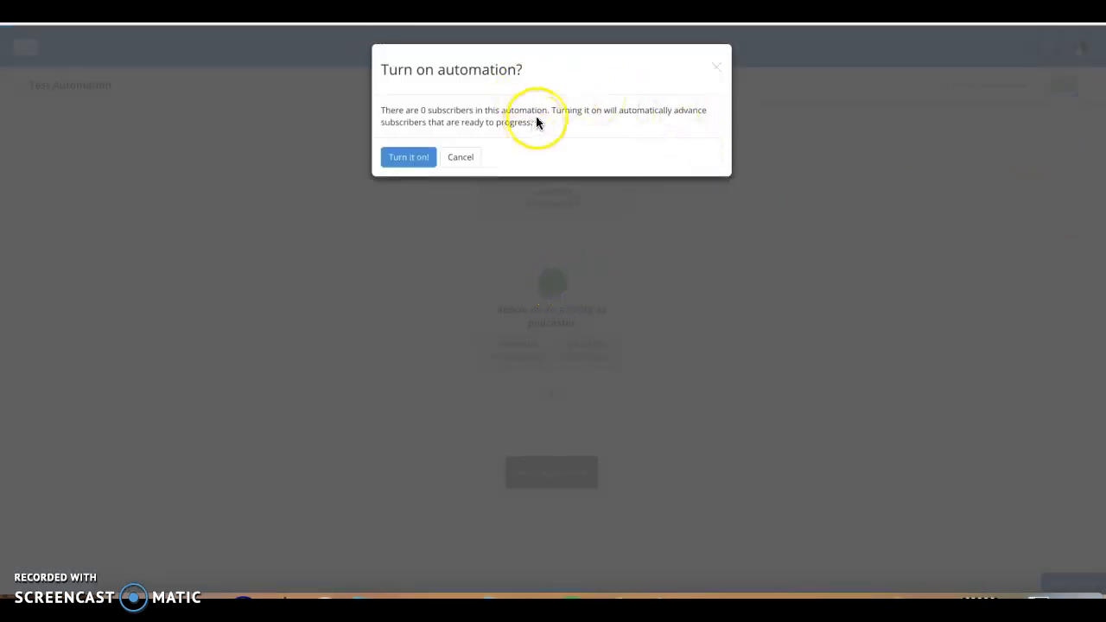
click(402, 157)
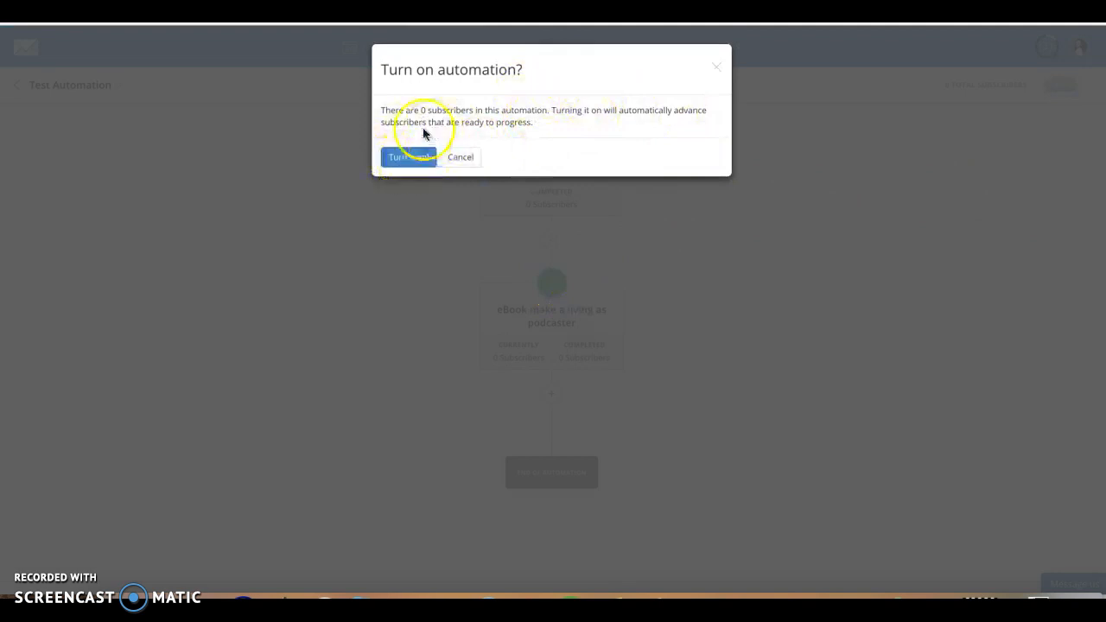
click(395, 161)
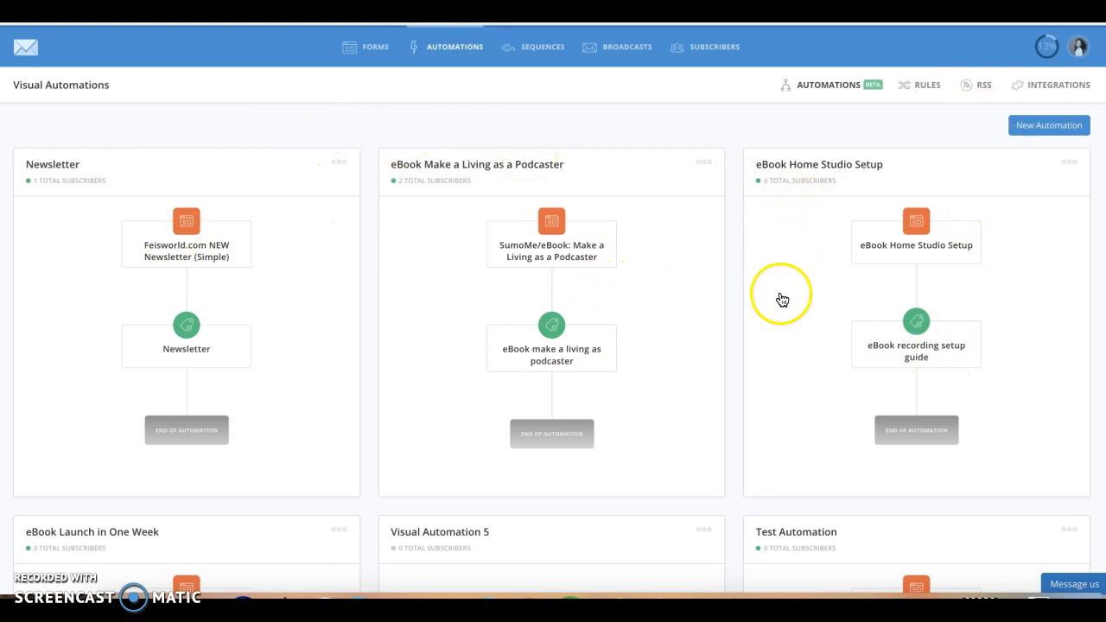
- Delete the empty Visual Automation 5 from the automations list
scroll(782, 299, down, 3)
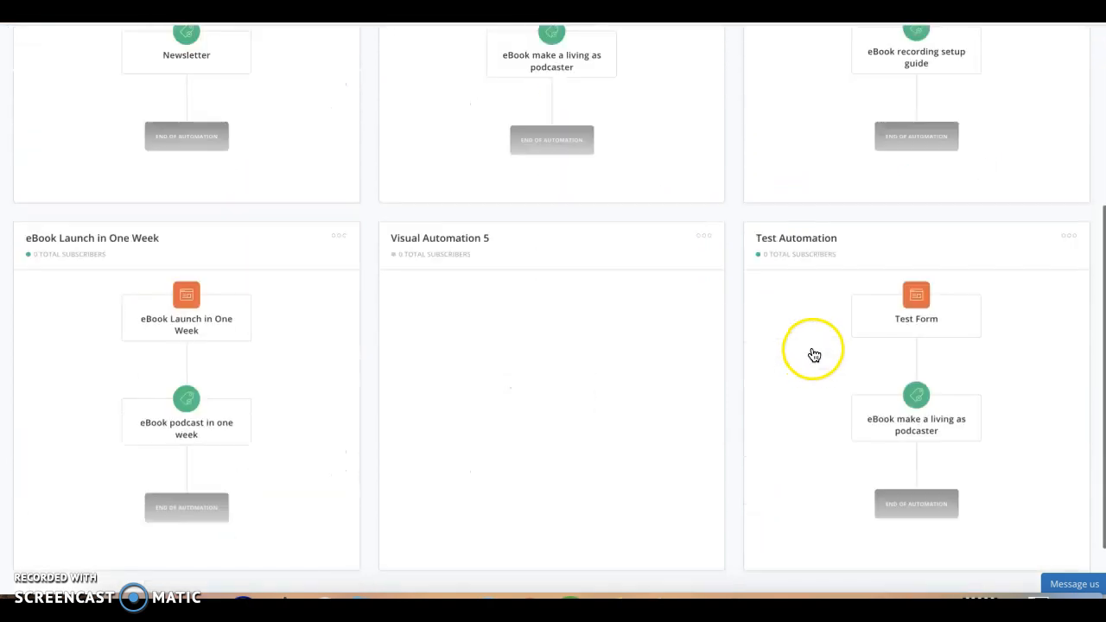
click(706, 235)
click(683, 275)
click(408, 166)
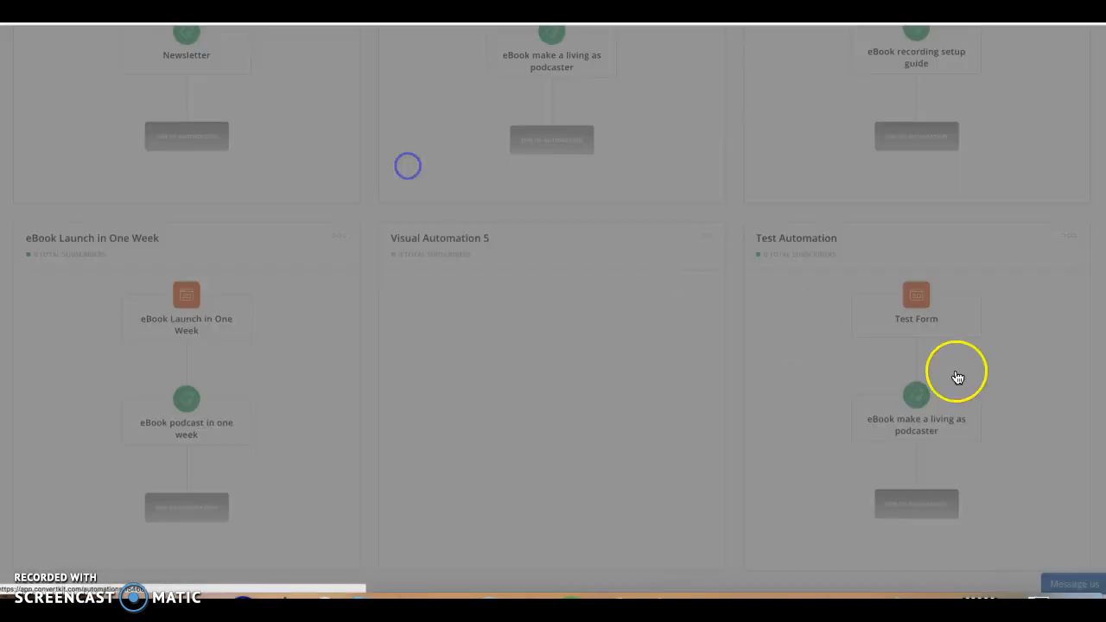
scroll(917, 368, down, 1)
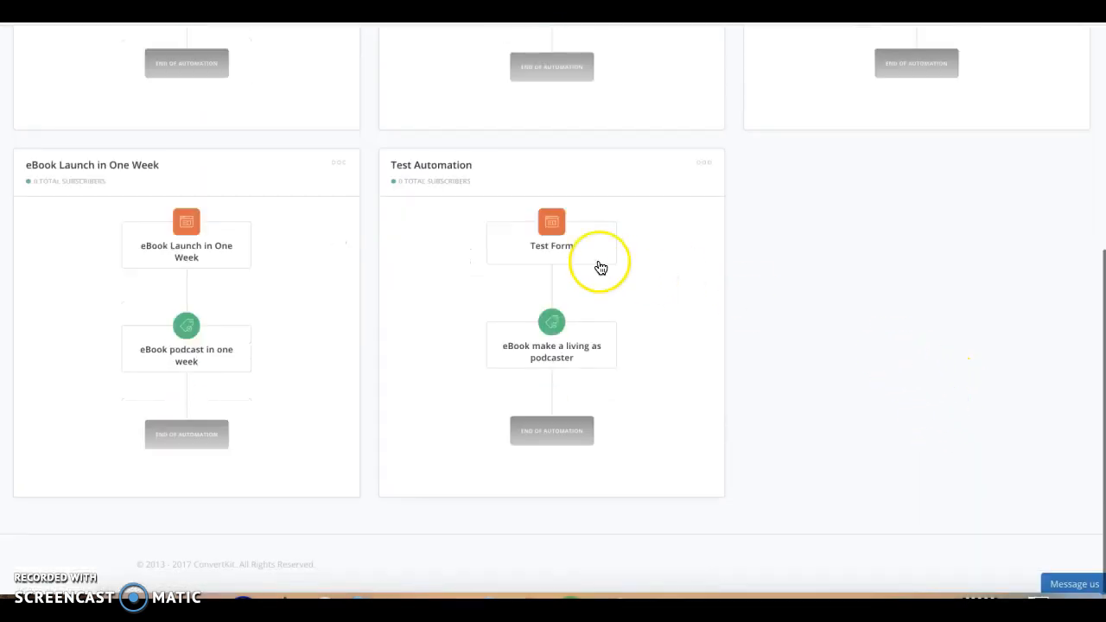
scroll(689, 327, up, 1)
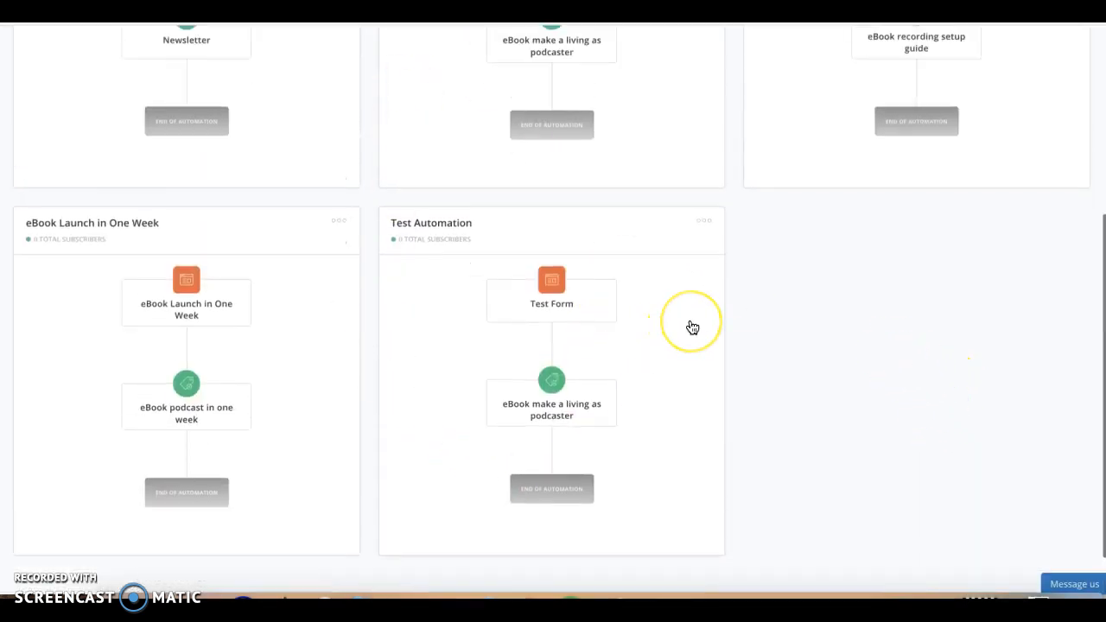
scroll(692, 328, up, 4)
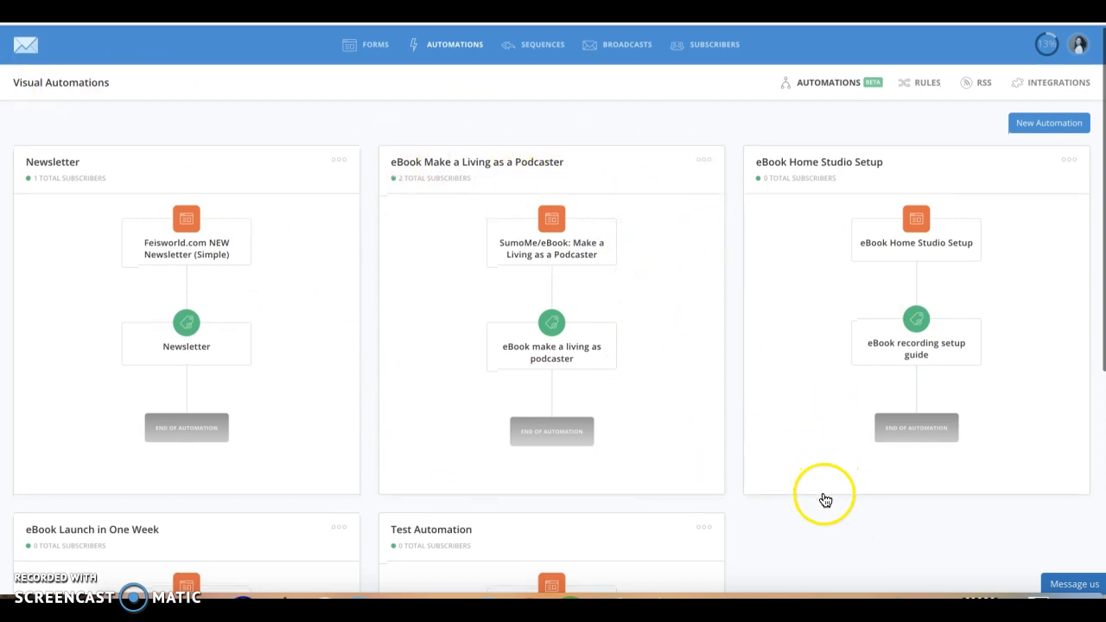
scroll(899, 545, down, 1)
scroll(899, 545, down, 5)
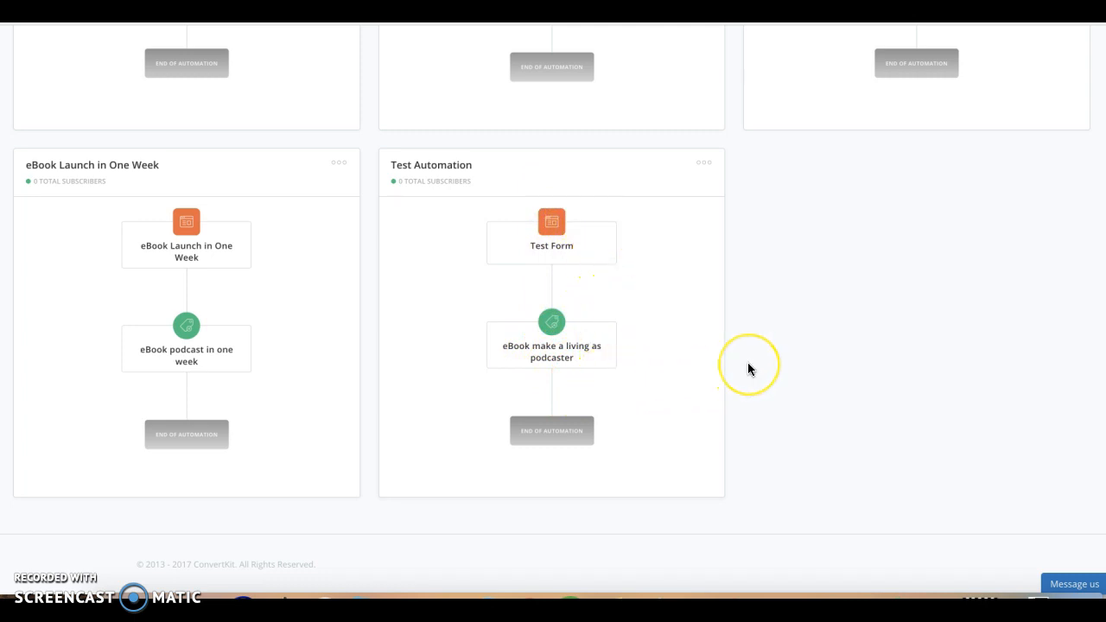
- Open the main settings of Test Form from the forms list and check its success message
scroll(747, 362, up, 5)
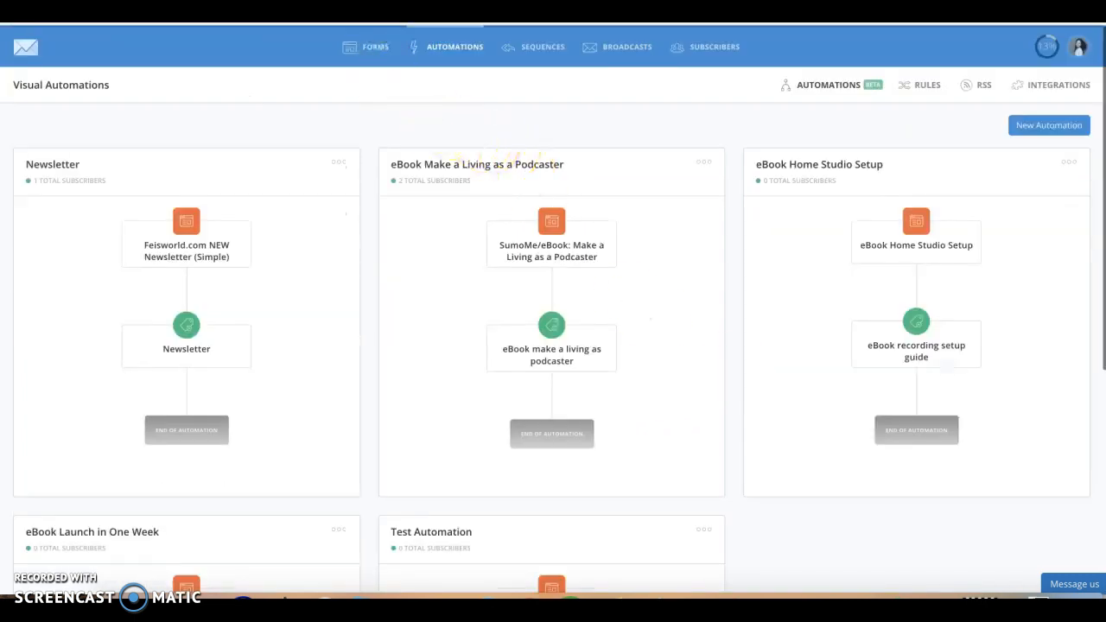
click(373, 52)
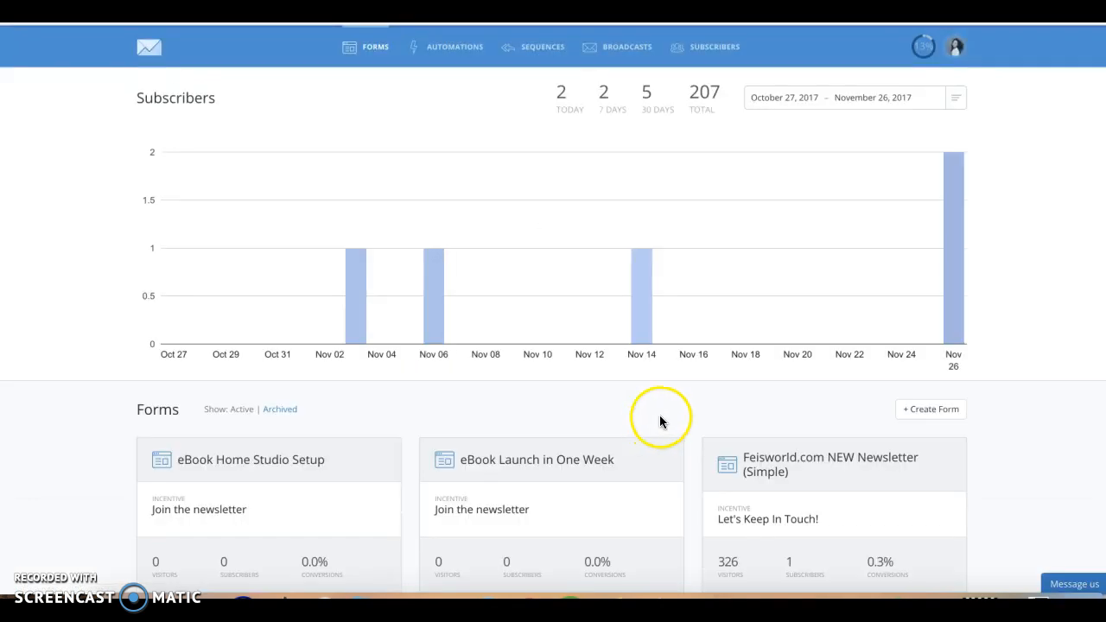
scroll(978, 488, down, 2)
scroll(978, 486, down, 5)
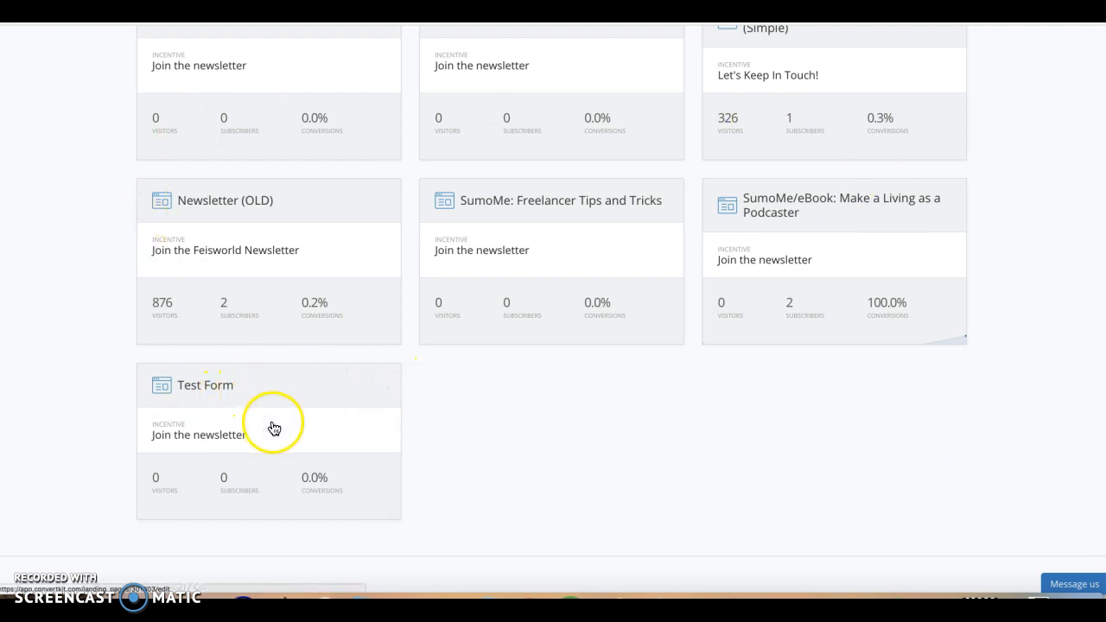
click(276, 389)
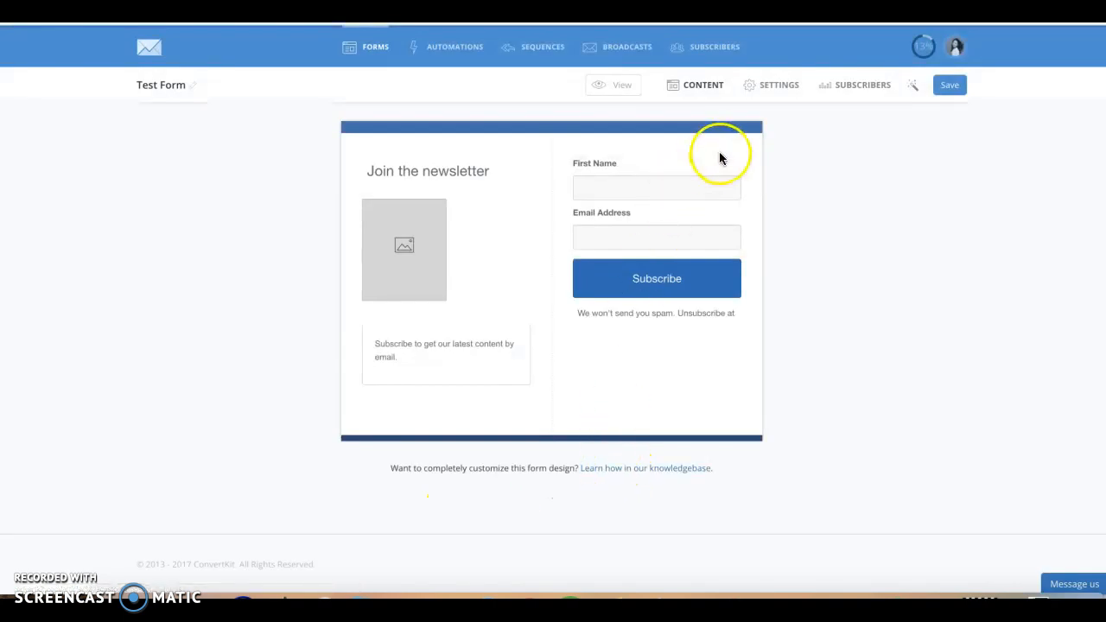
click(783, 92)
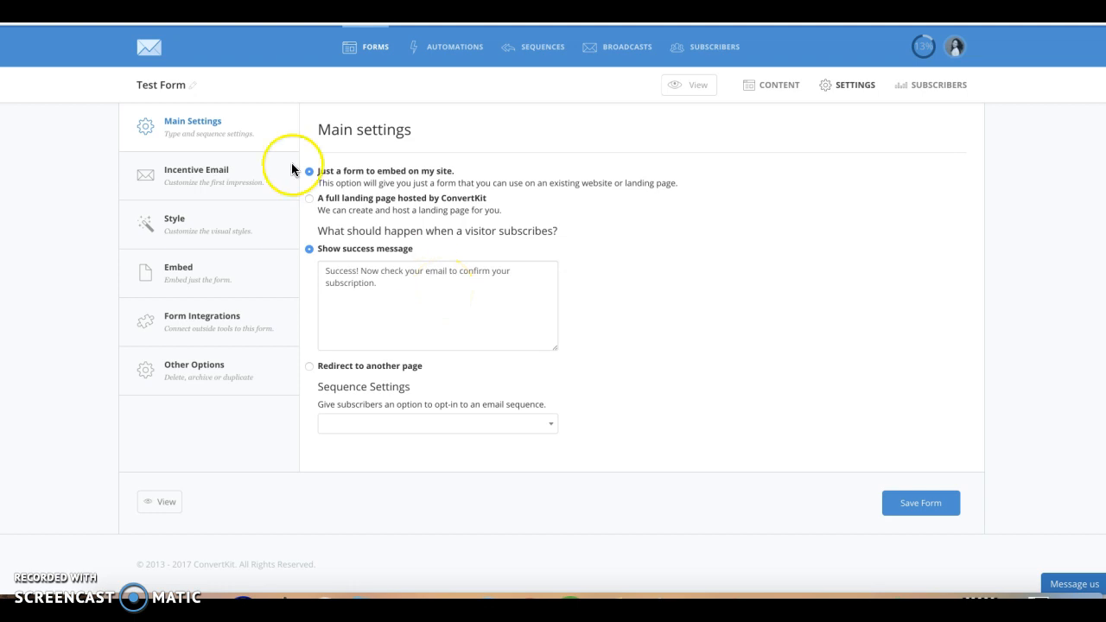
triple_click(402, 283)
click(430, 349)
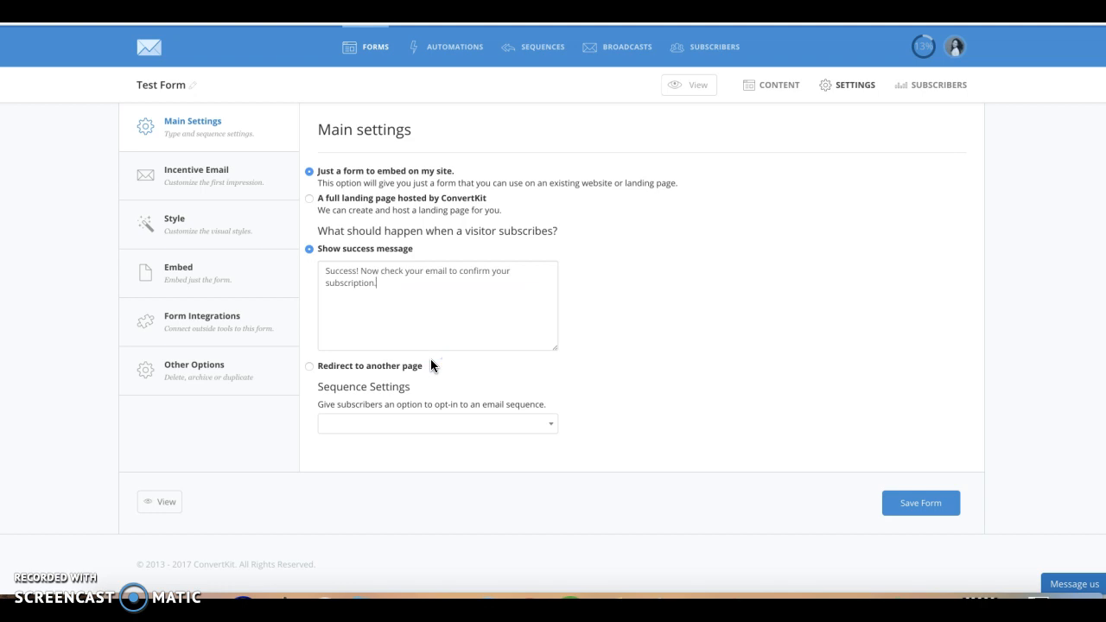
- Open Test Form's incentive email settings and examine the URL and incentive download options for the thank you page
click(256, 190)
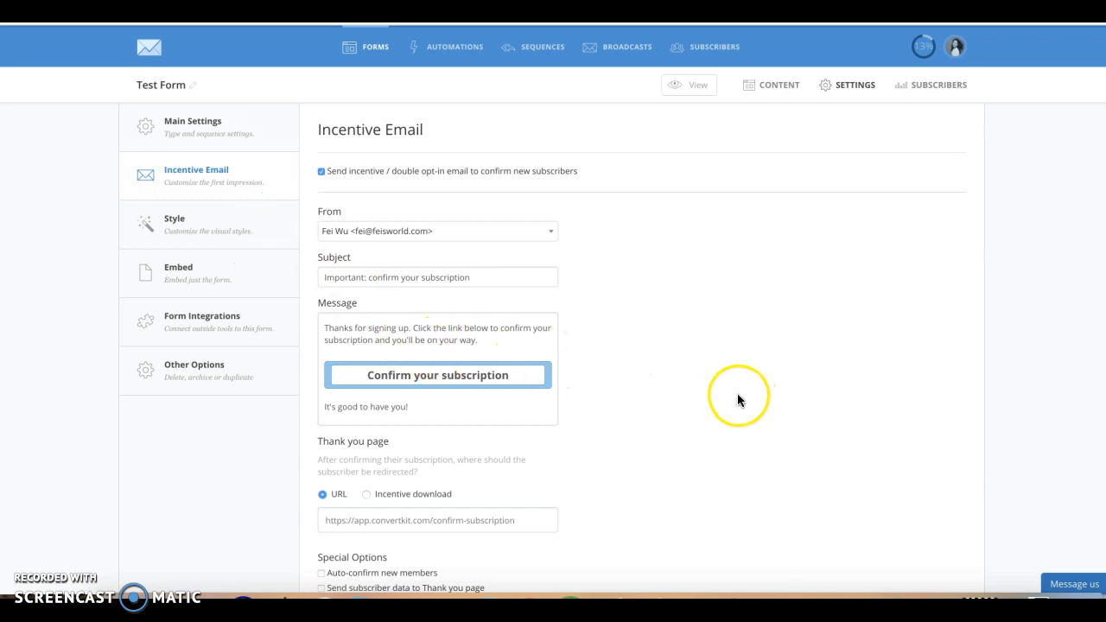
scroll(737, 399, down, 1)
click(507, 264)
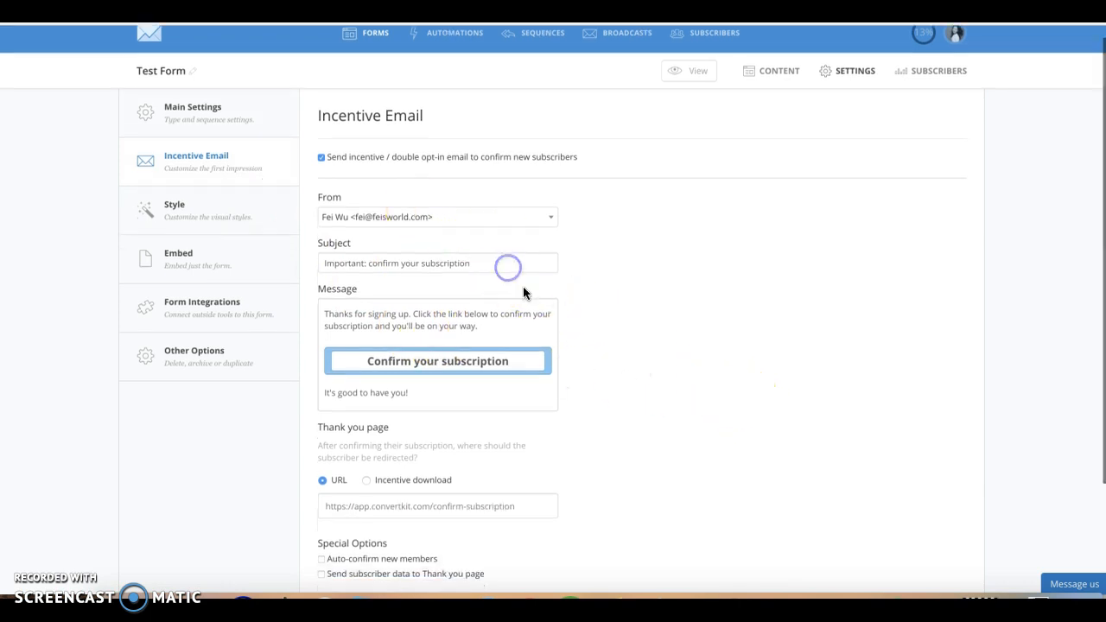
scroll(477, 371, down, 2)
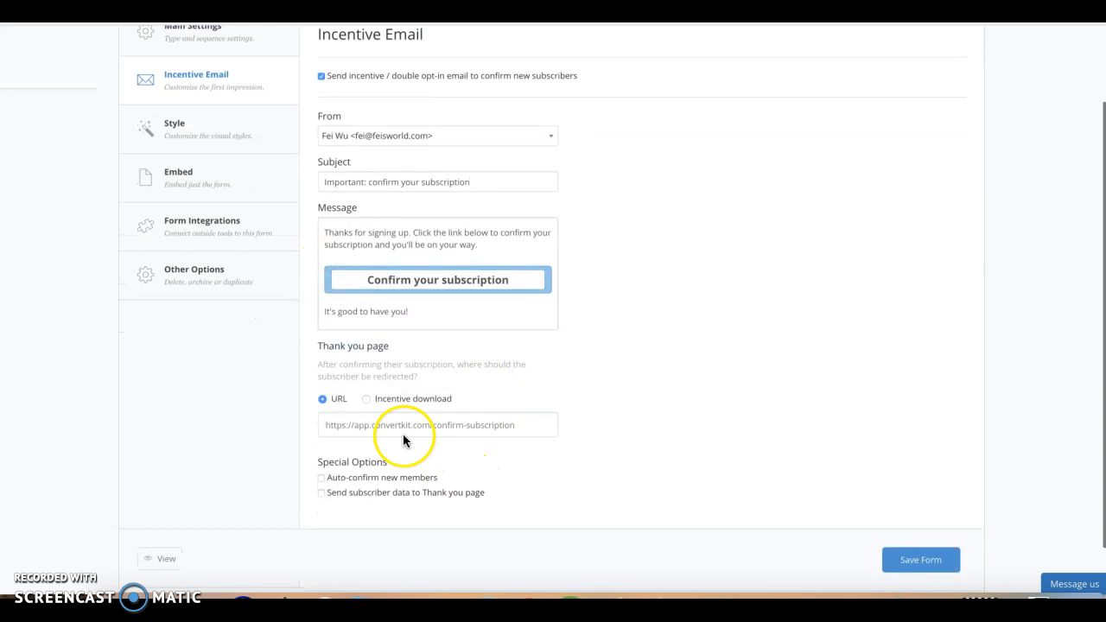
click(377, 425)
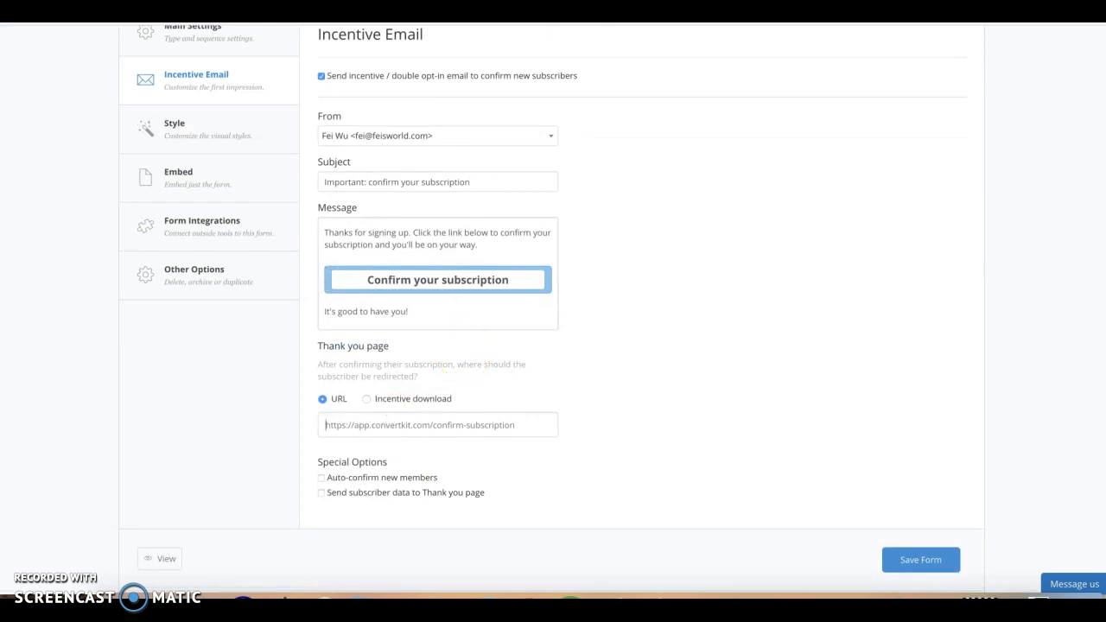
click(458, 307)
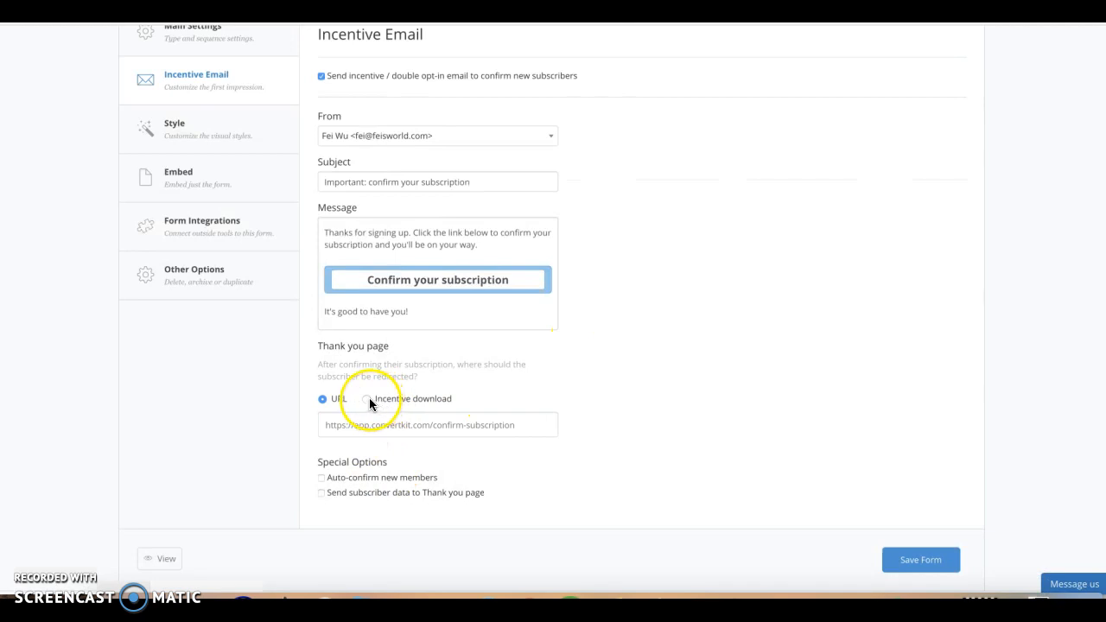
click(368, 400)
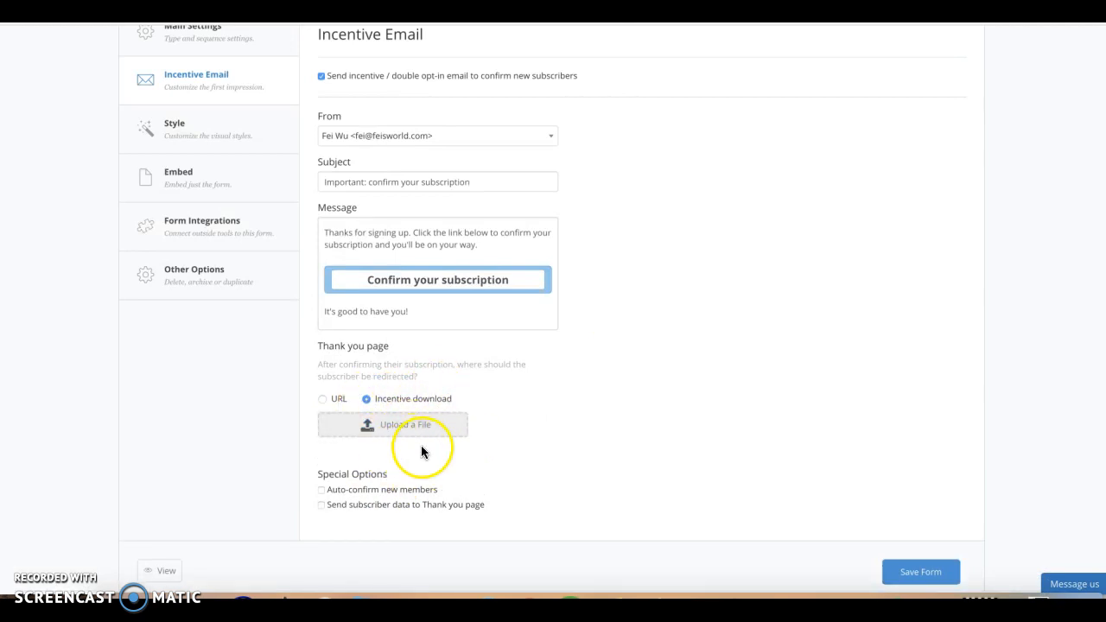
click(321, 400)
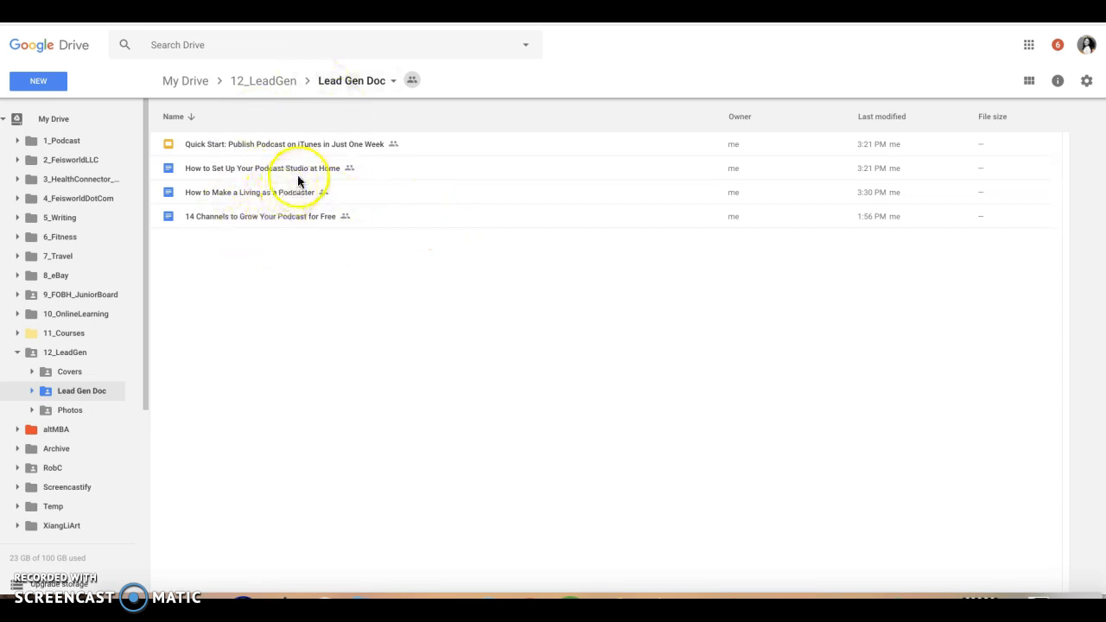
- Switch to Google Drive and get the shareable link of the document "How to Make a Living as a Podcaster"
click(286, 194)
right_click(287, 195)
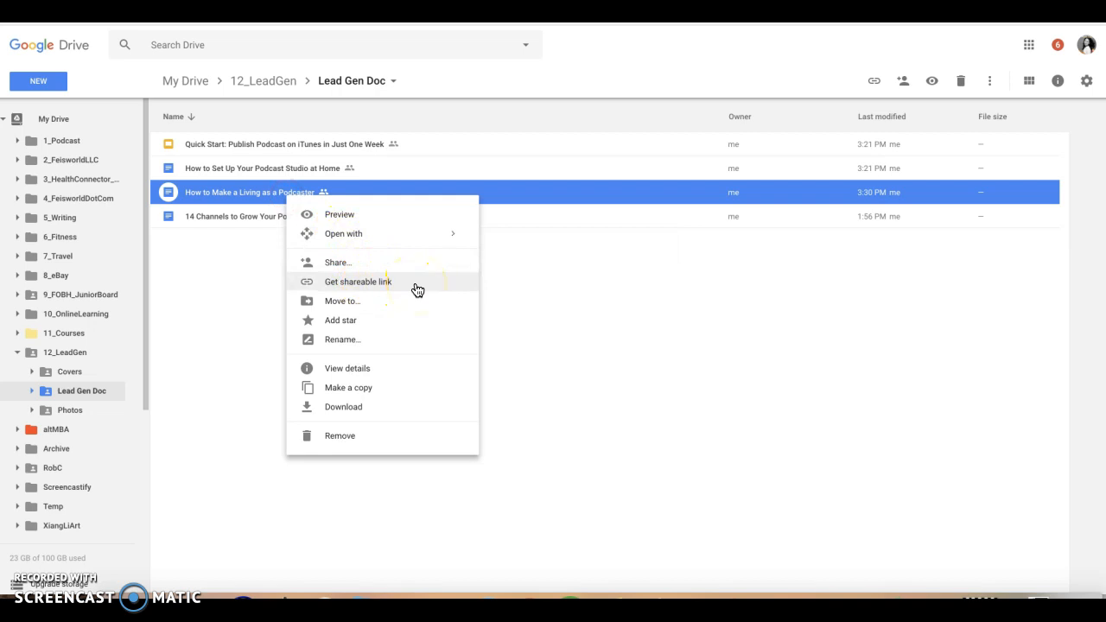
click(416, 288)
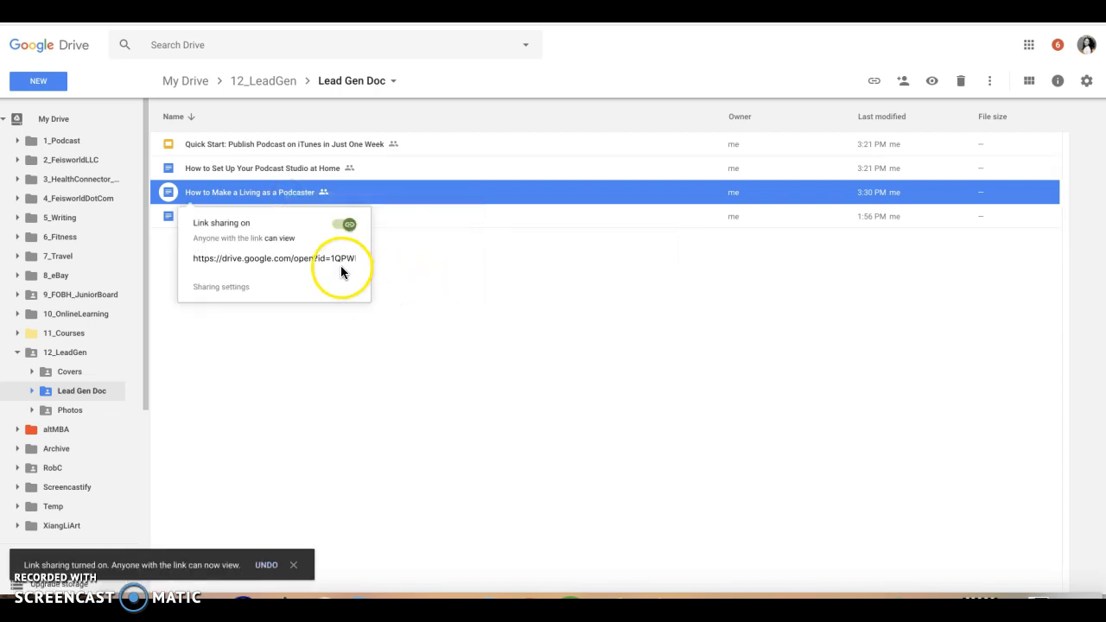
click(343, 259)
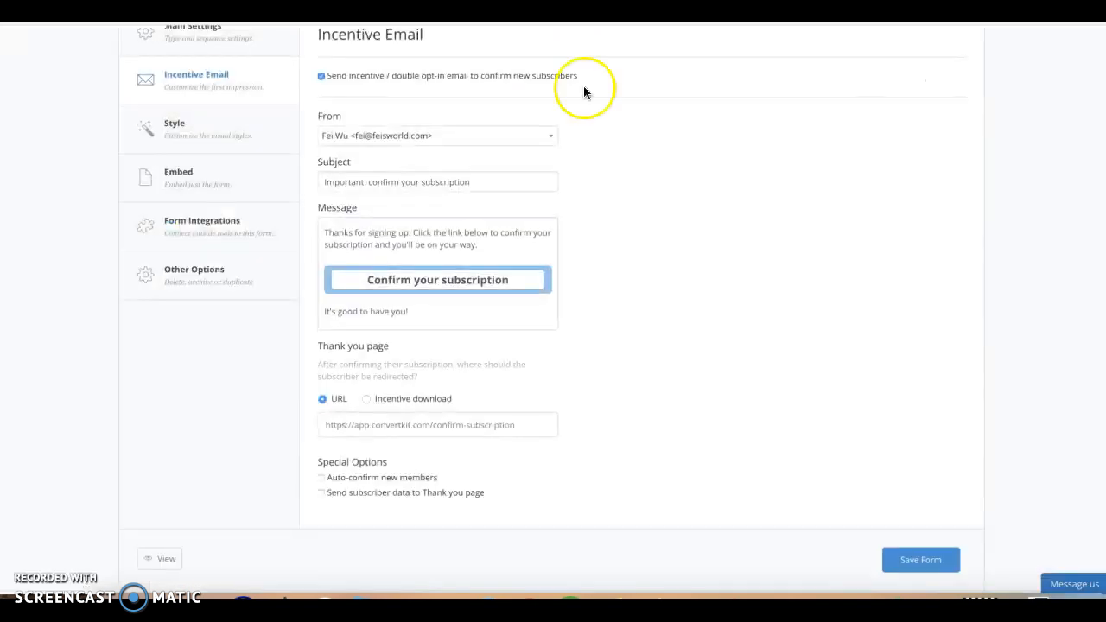
- Back in ConvertKit, paste the document's shareable link as the thank you page URL and save the form
click(459, 422)
key(ctrl+a)
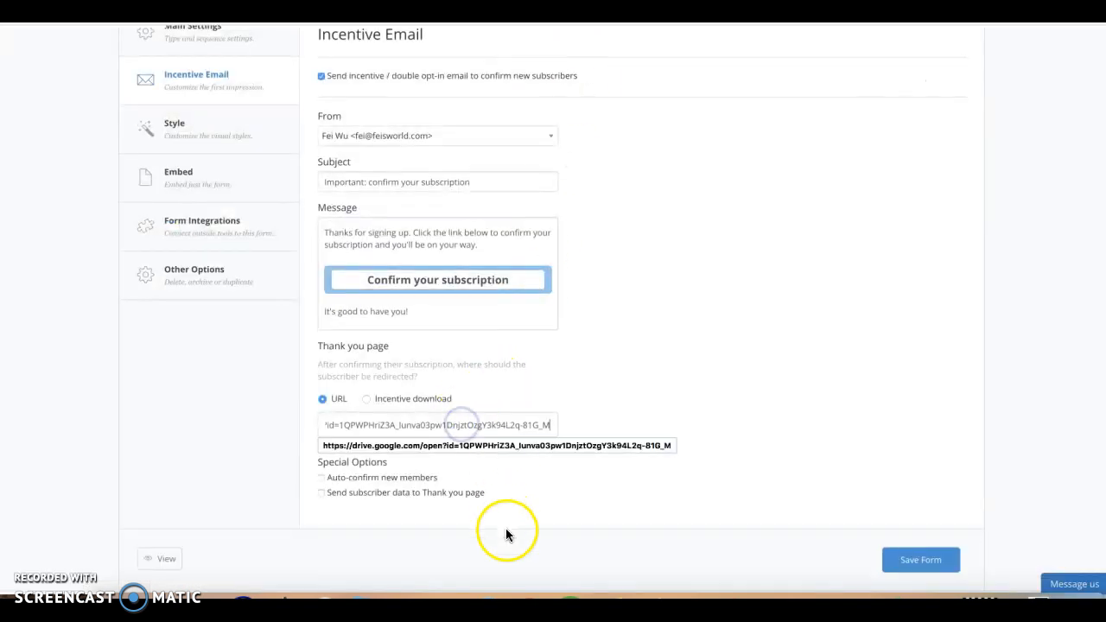
click(542, 506)
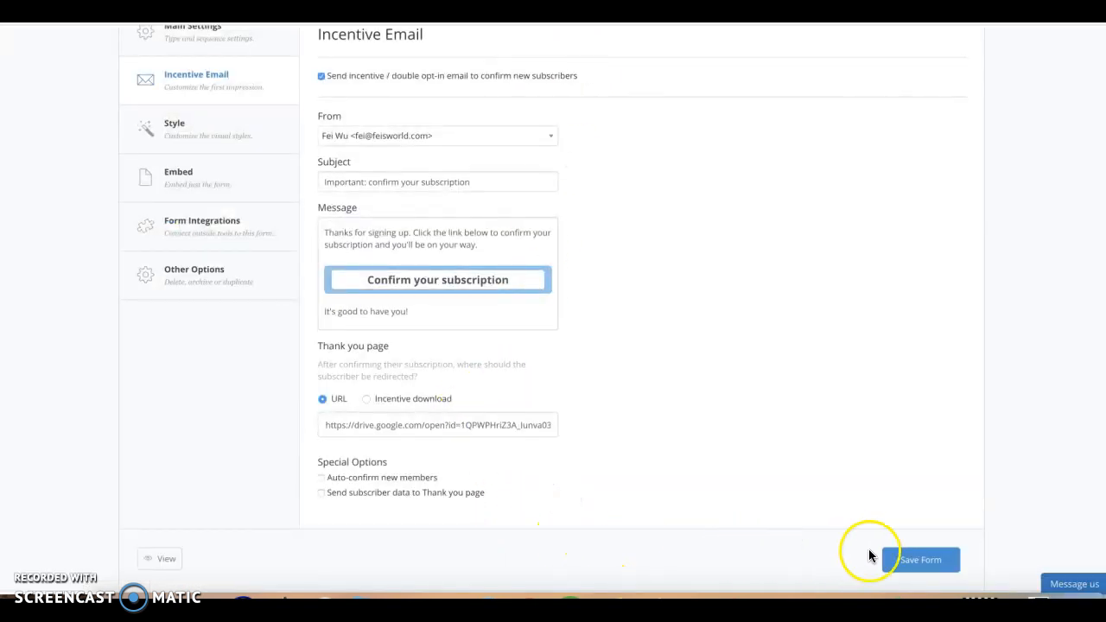
click(921, 563)
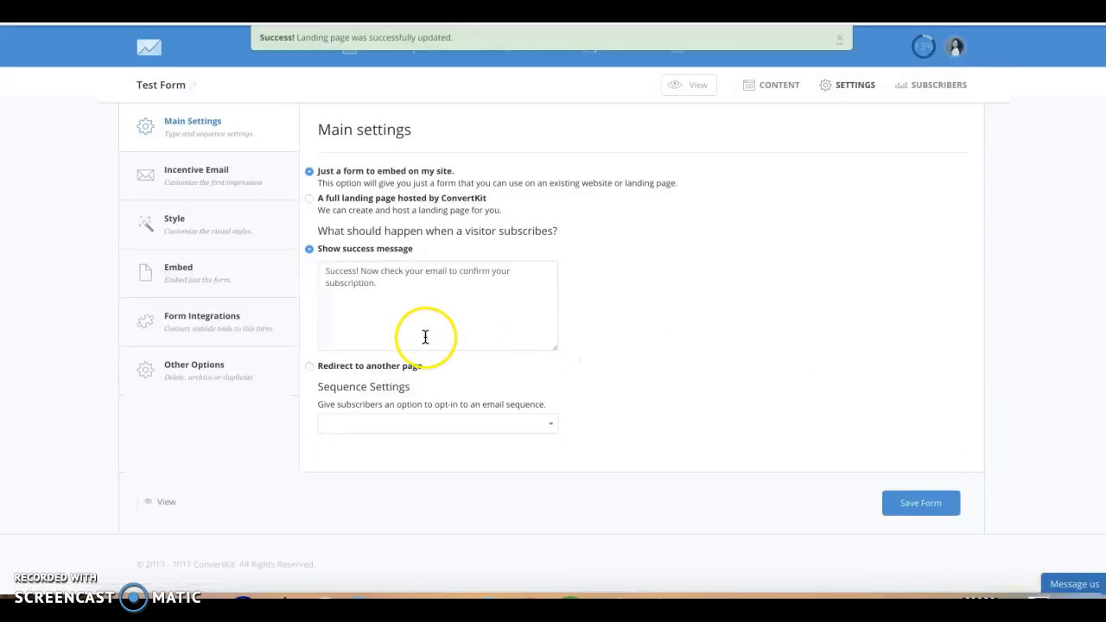
- Set the incentive email's subject to "Important: confirm your subscription + instant download!"
click(199, 172)
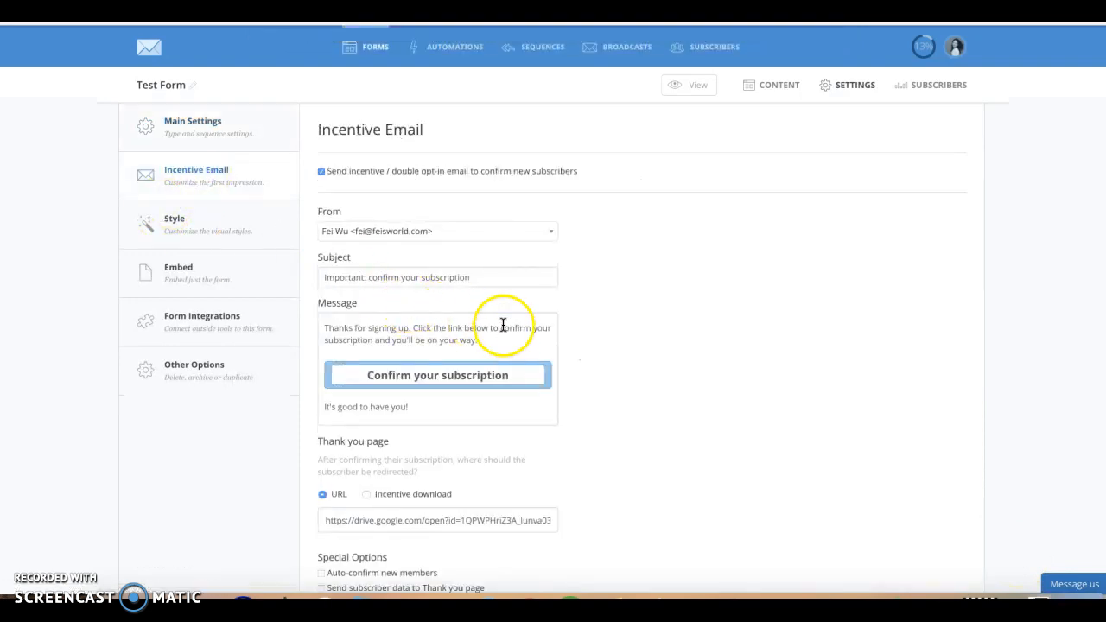
scroll(472, 464, down, 1)
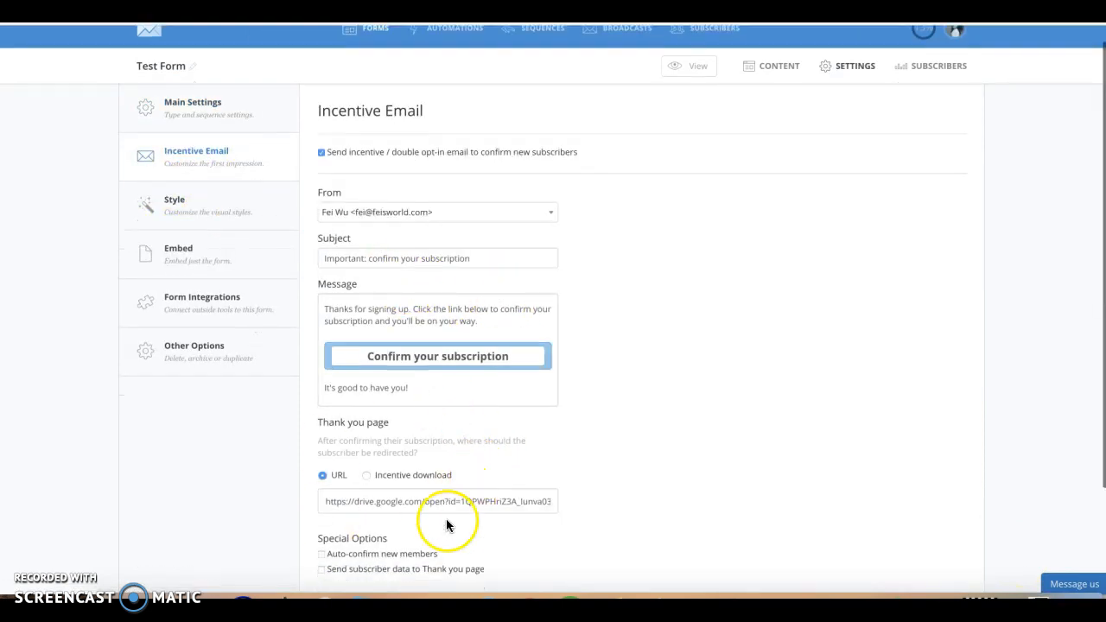
click(526, 260)
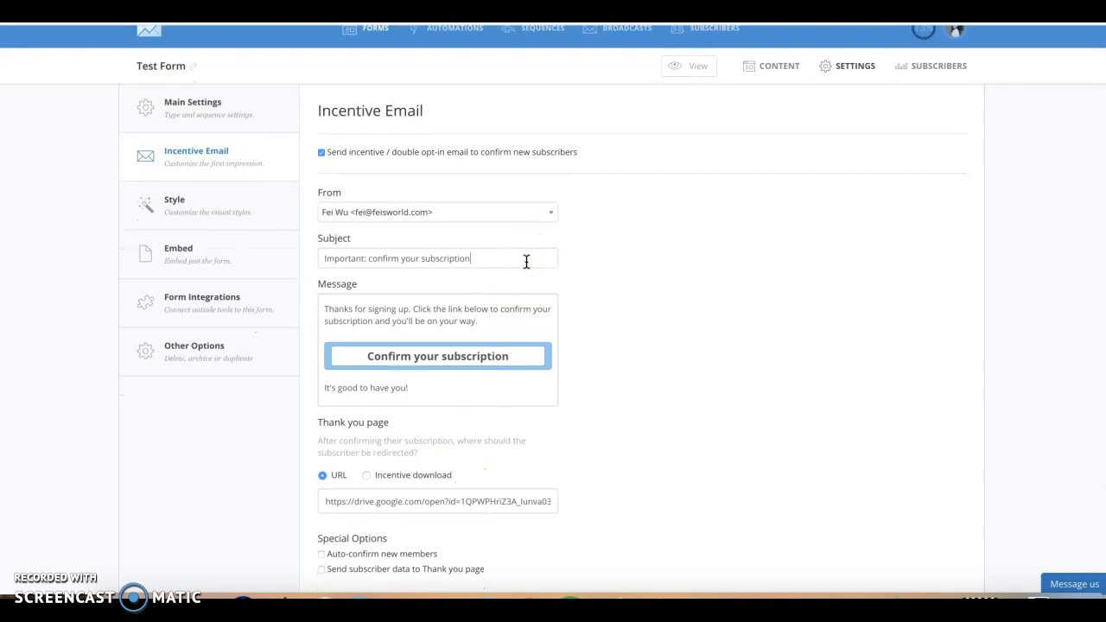
click(526, 260)
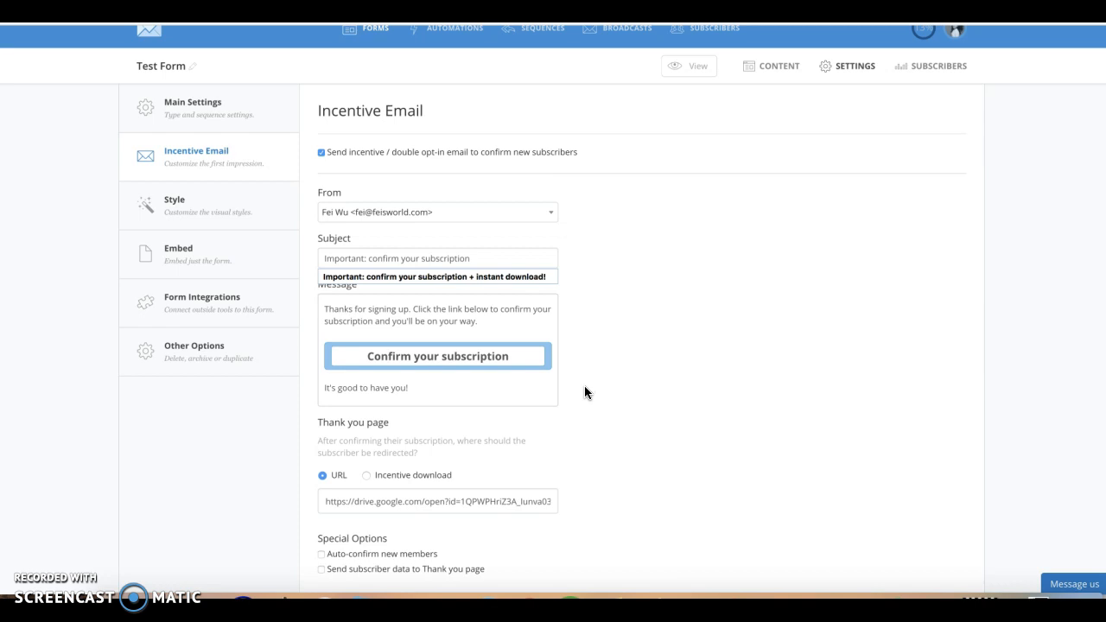
click(544, 278)
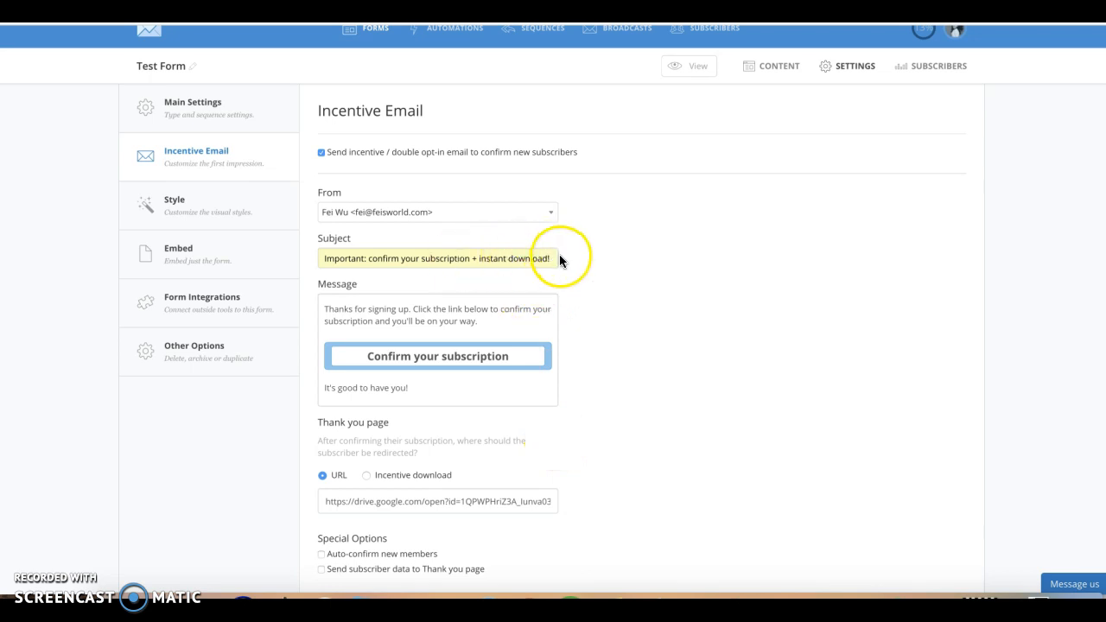
- Replace "be on your way." in the incentive email message with "be able to access your eBook right away!" and save the form
click(522, 312)
drag(514, 329, 416, 320)
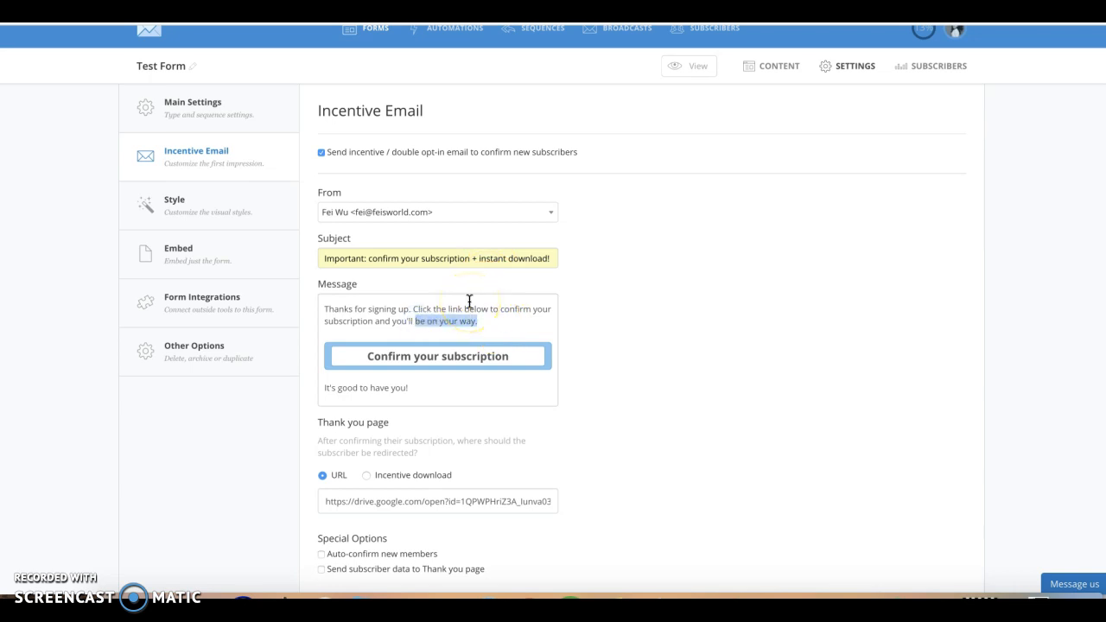
text(be able to access your eBook right away)
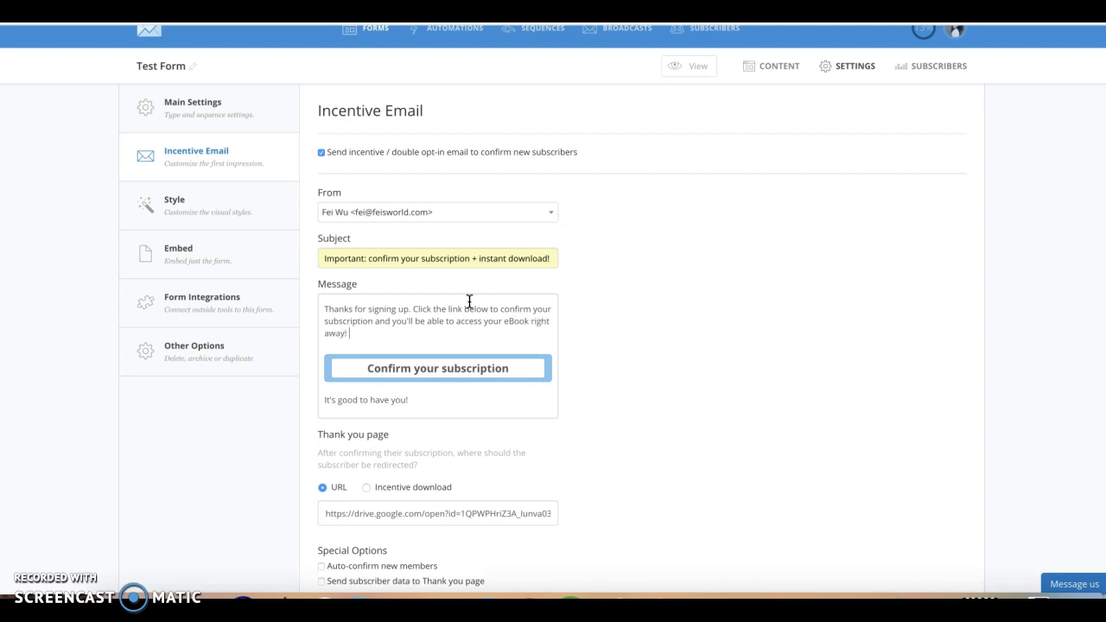
scroll(469, 411, down, 2)
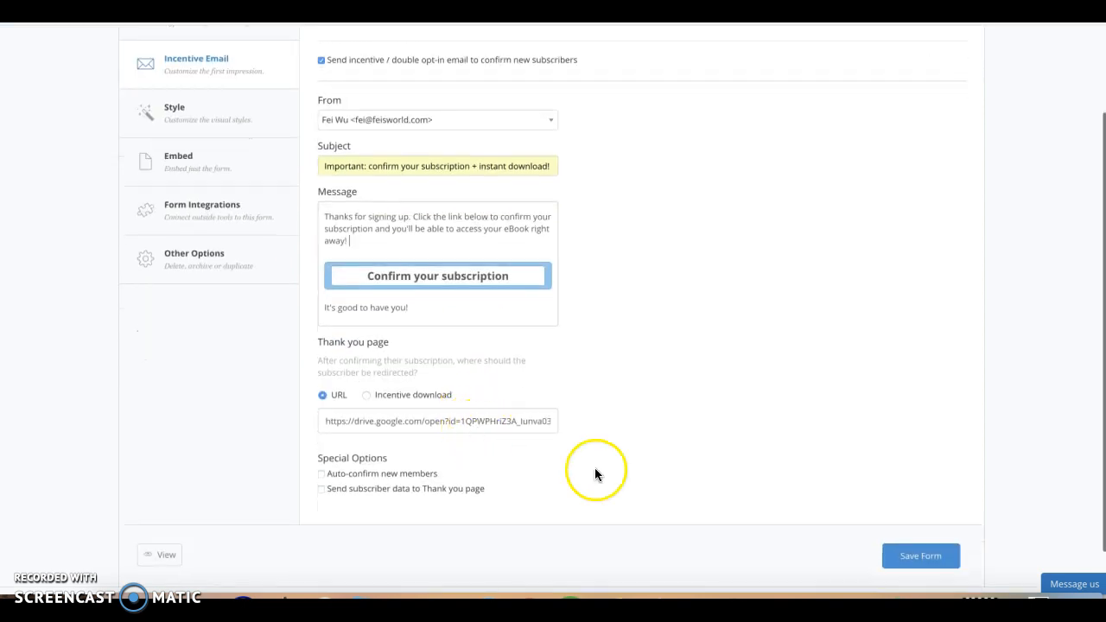
click(914, 553)
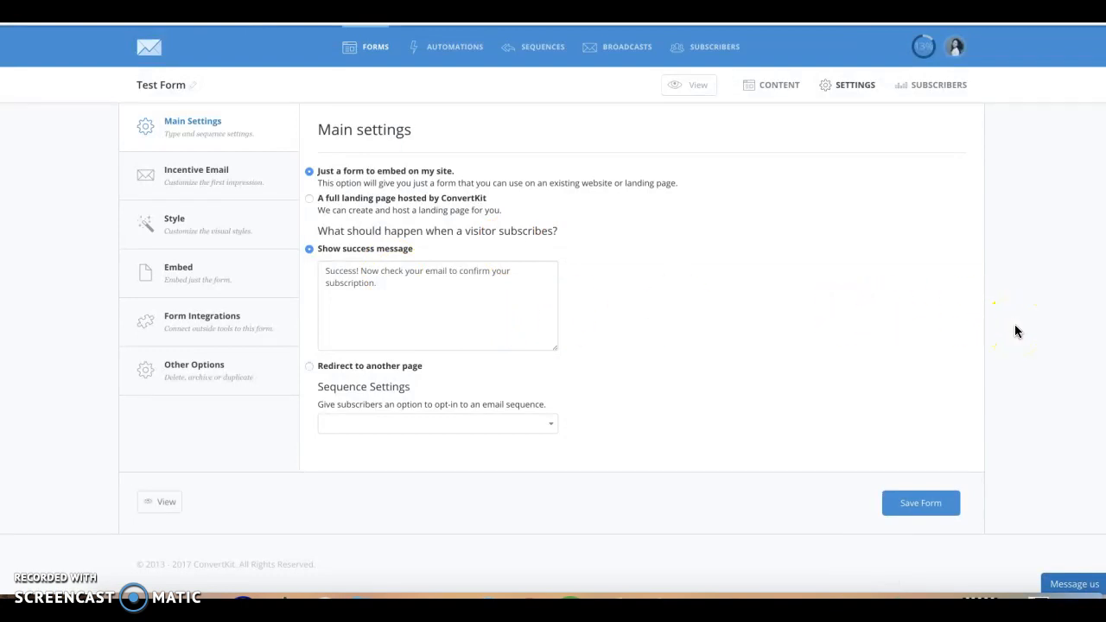
click(964, 380)
click(920, 503)
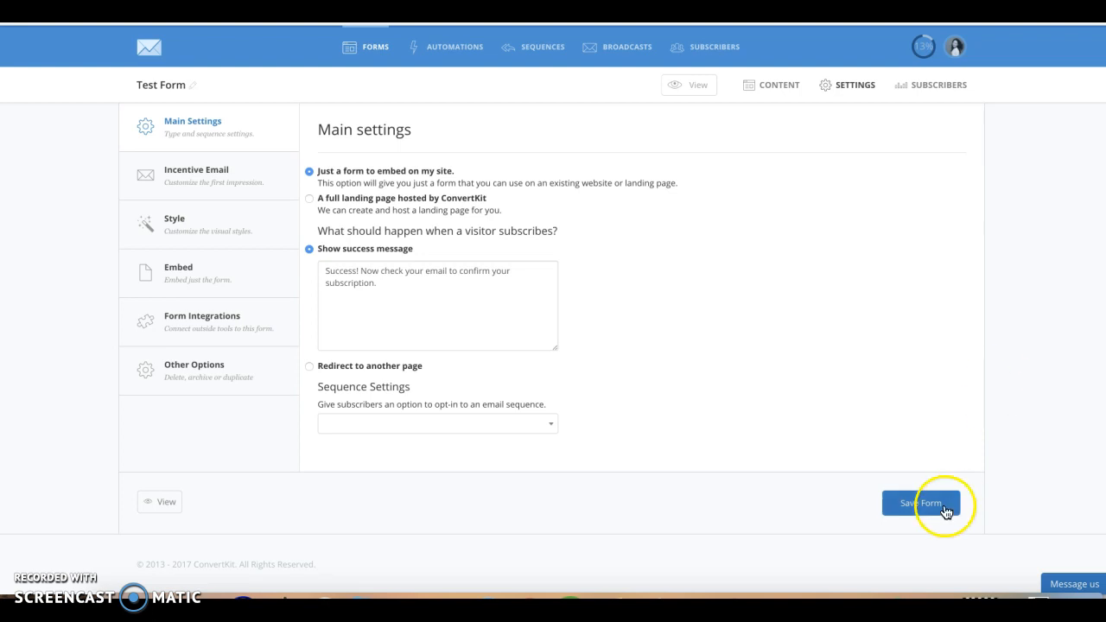